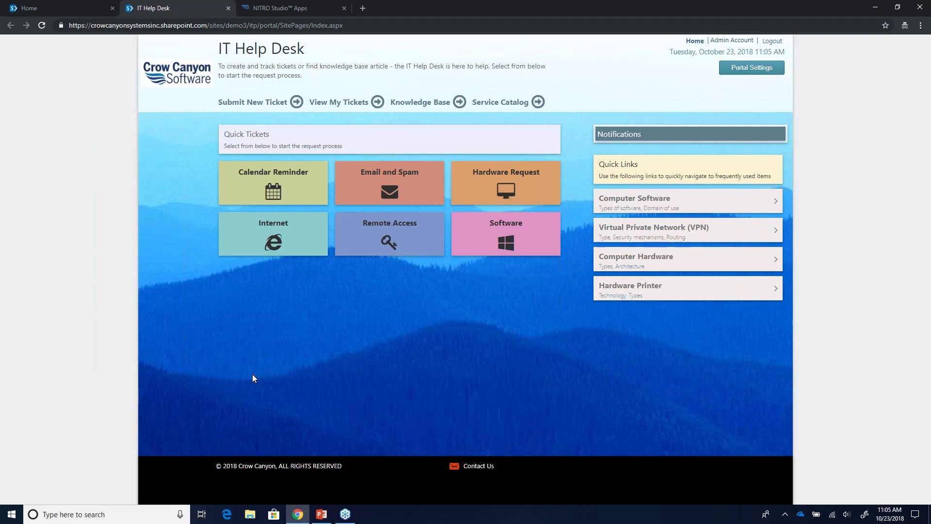
Look over the NITRO Studio apps in the IT Premium site and return to the IT Help Desk portal
left_click(301, 6)
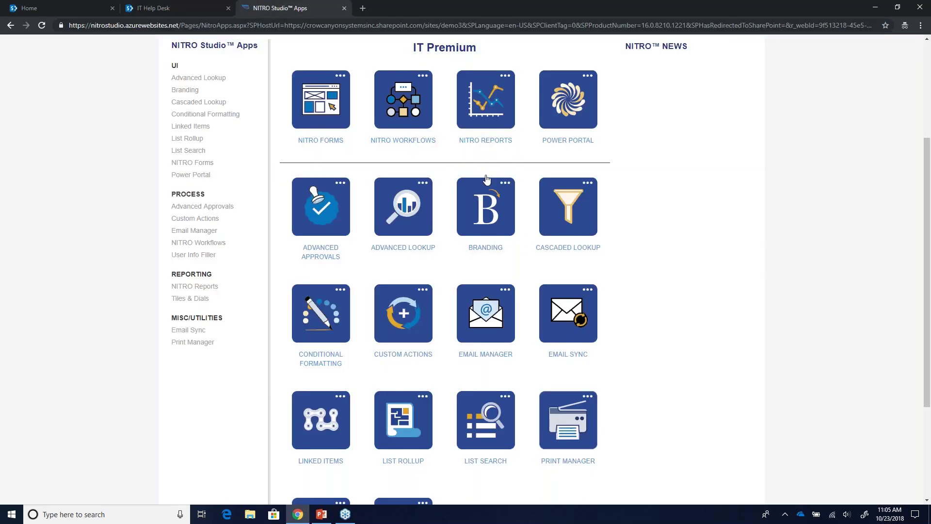
scroll(484, 186, "up", 1)
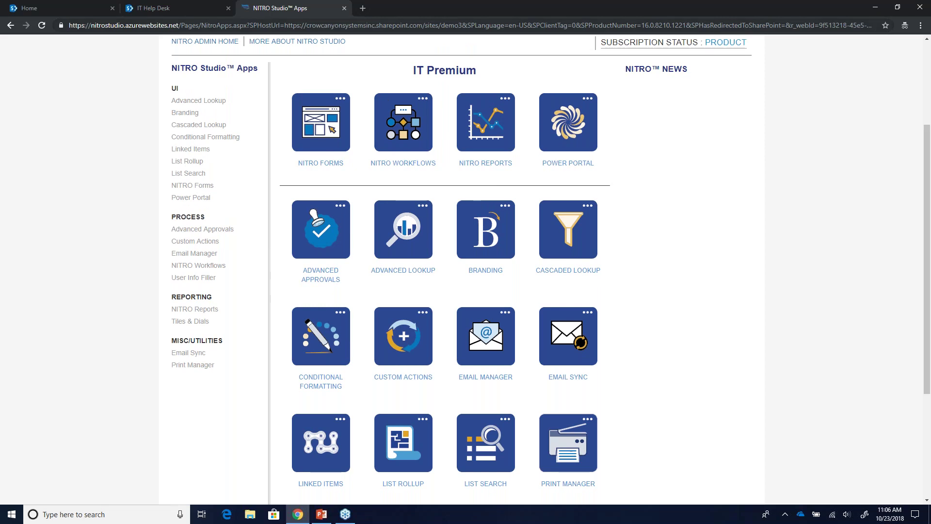
left_click(200, 11)
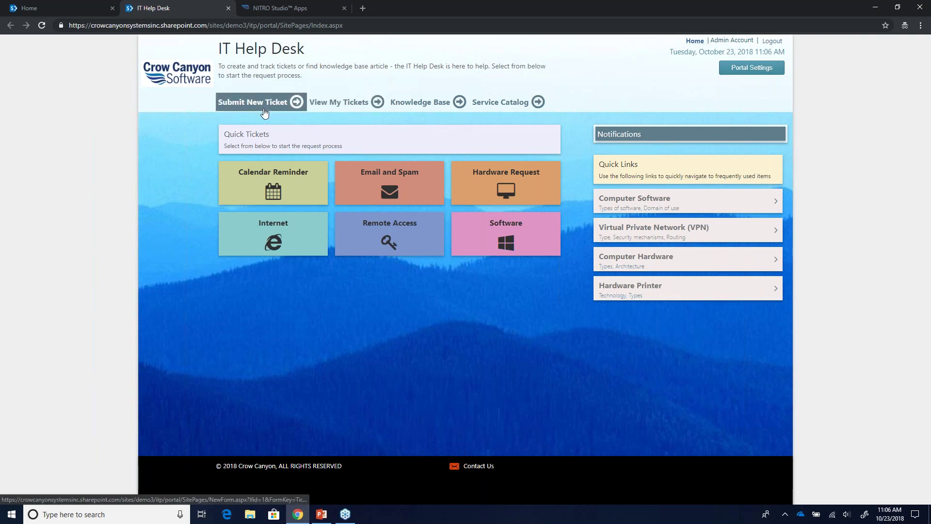
Open a new ticket form and expand its Ticket Details and Ticket Description sections
left_click(283, 105)
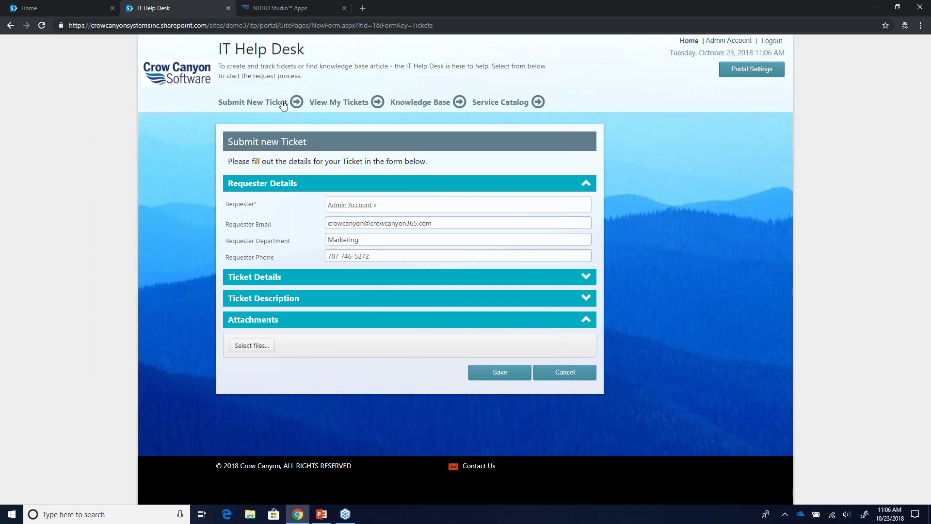
left_click(566, 278)
scroll(588, 352, "down", 1)
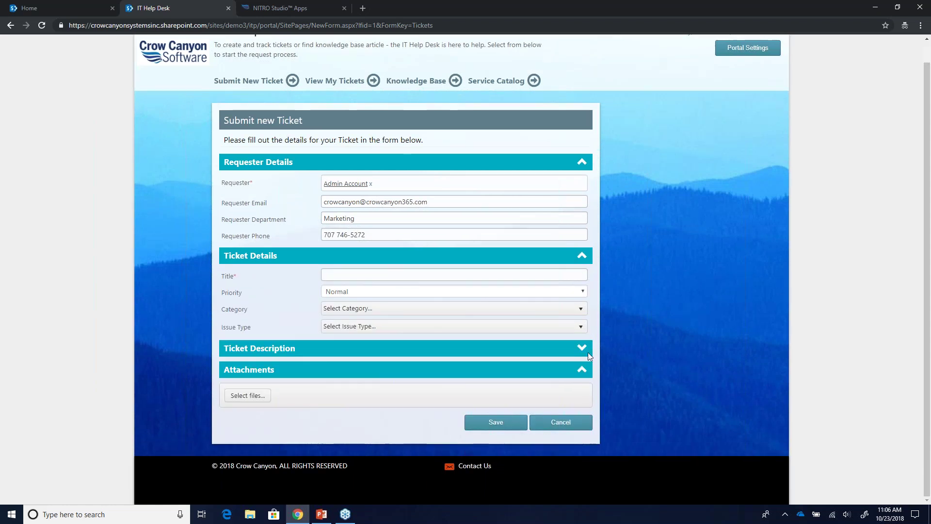
left_click(587, 352)
scroll(588, 352, "down", 3)
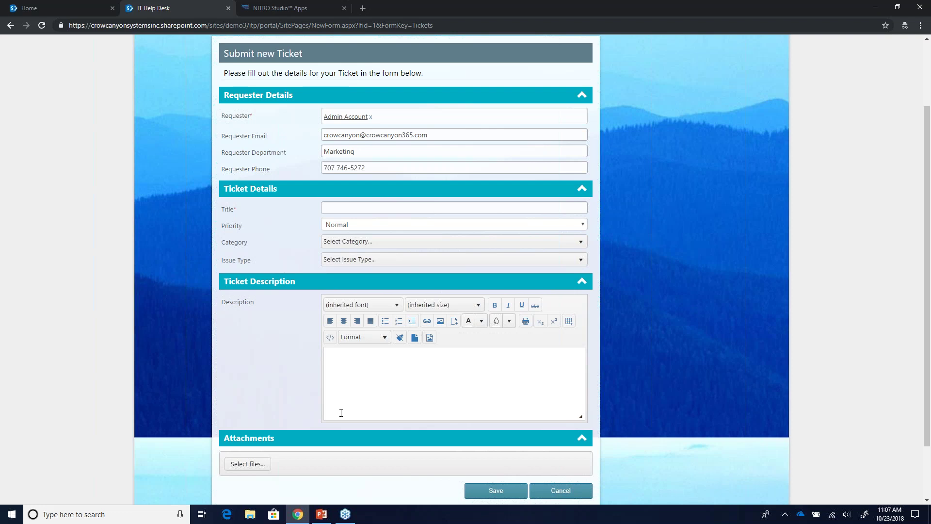
Submit the ticket titled "test ticket" with category Email, issue type Address Book and description "test"
left_click(349, 207)
type("test ticket")
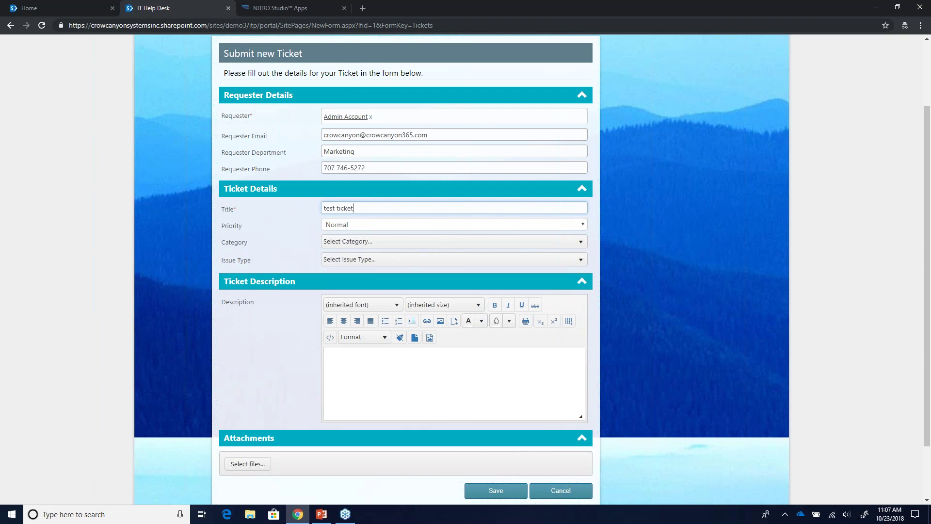
left_click(351, 242)
left_click(350, 296)
left_click(363, 261)
left_click(364, 302)
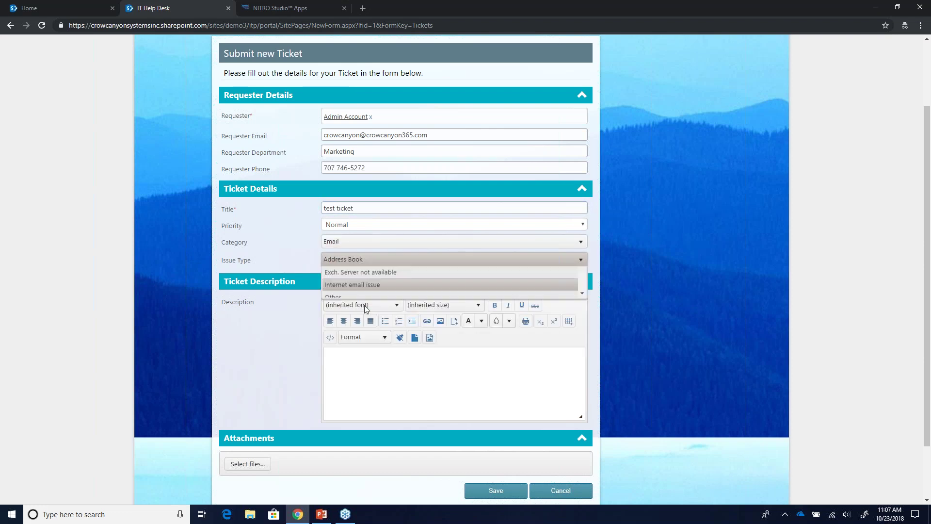
left_click(362, 382)
type("test")
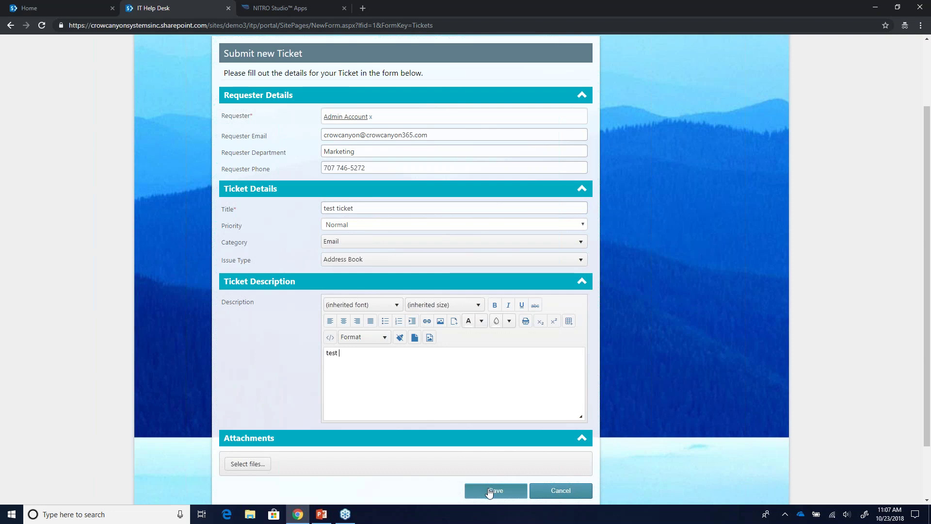
left_click(490, 491)
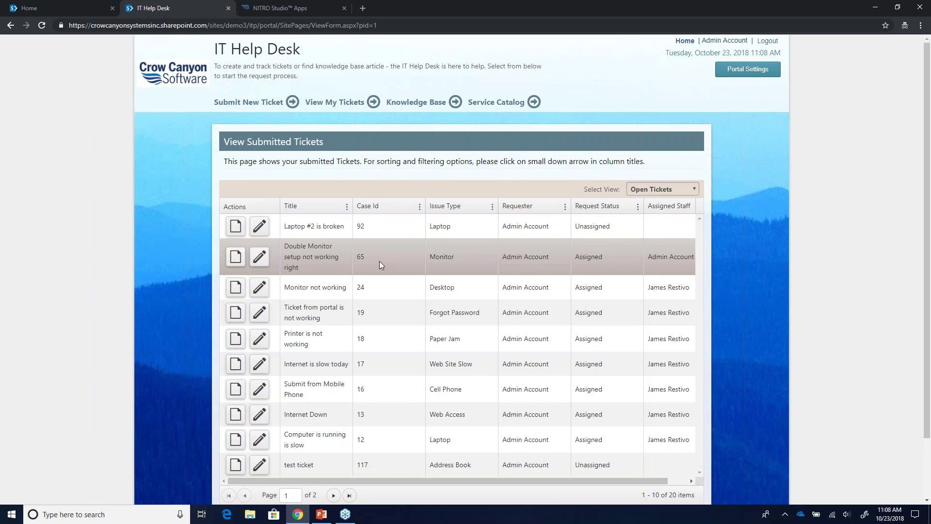
Check which views are offered for the submitted tickets list
left_click(682, 188)
left_click(676, 170)
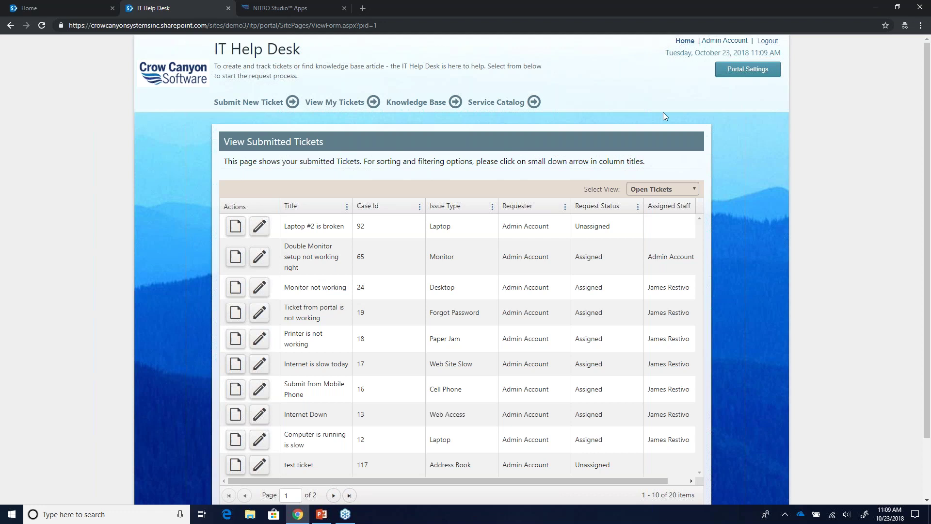
Open the portal settings and review the Background Image options in the common UI settings
left_click(750, 71)
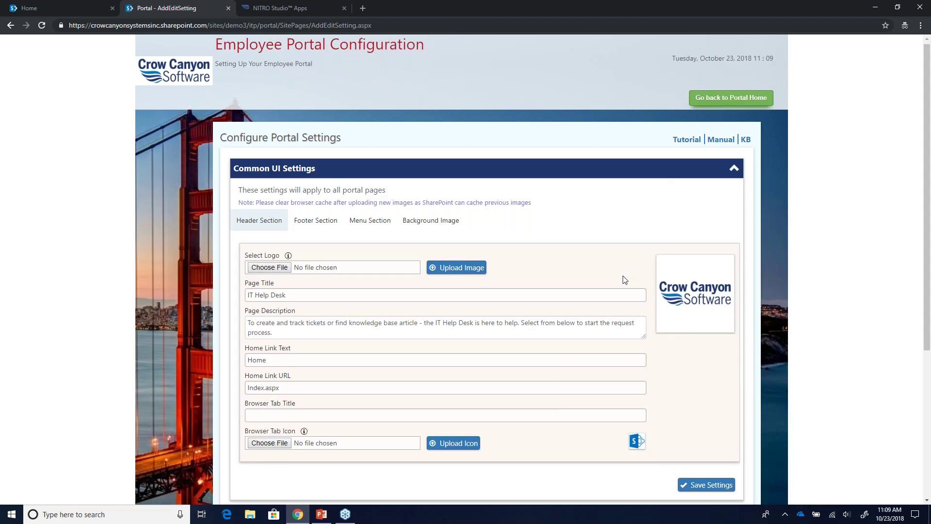
scroll(625, 280, "down", 1)
key("XF86AudioMute")
key("XF86AudioMute")
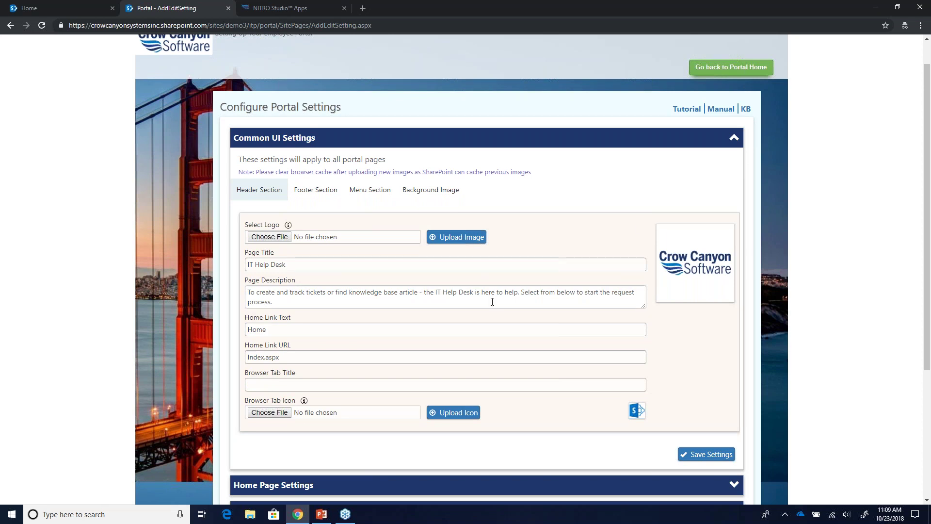
left_click(432, 189)
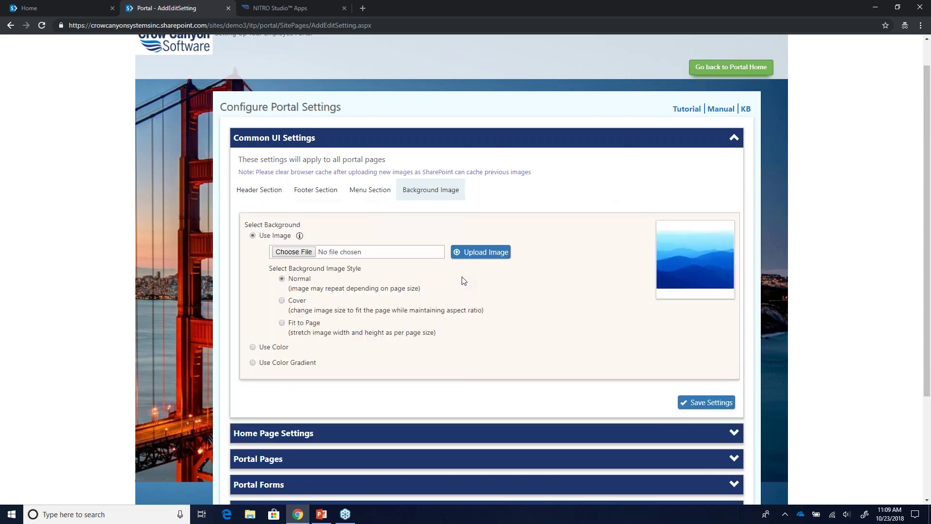
scroll(463, 281, "down", 1)
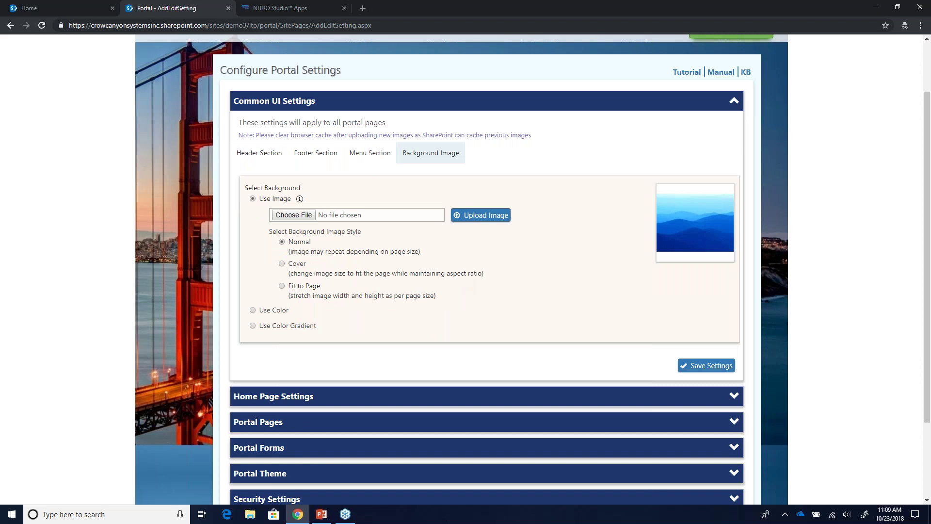
scroll(481, 377, "down", 2)
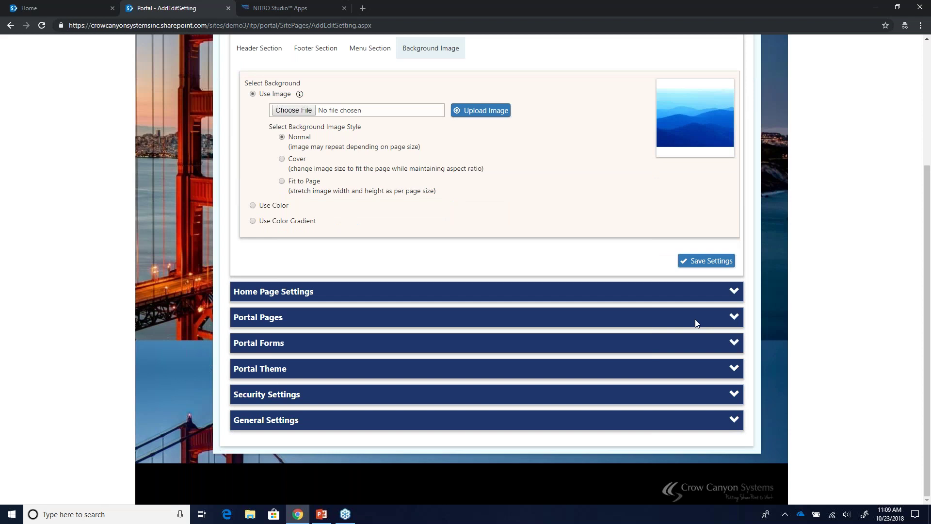
Open the IT Premium Tickets list form for editing from the Portal Forms settings
left_click(733, 343)
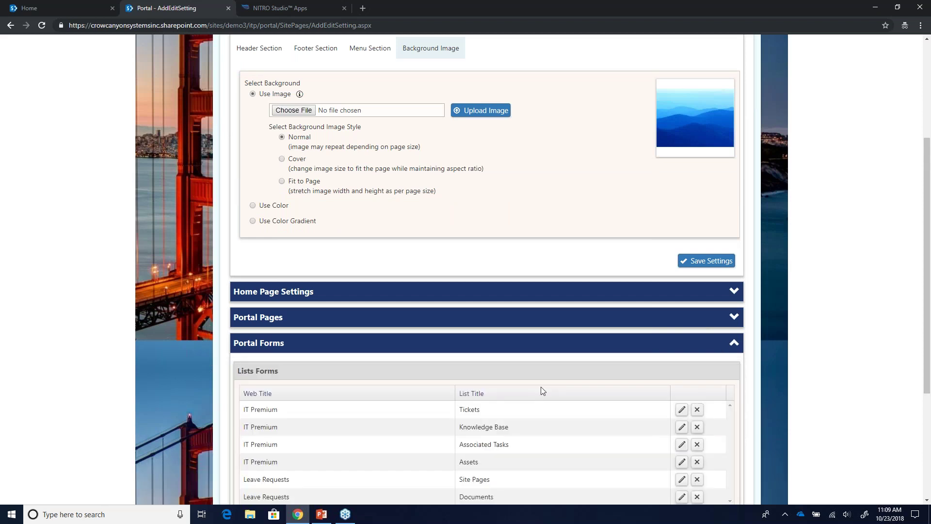
scroll(540, 388, "down", 2)
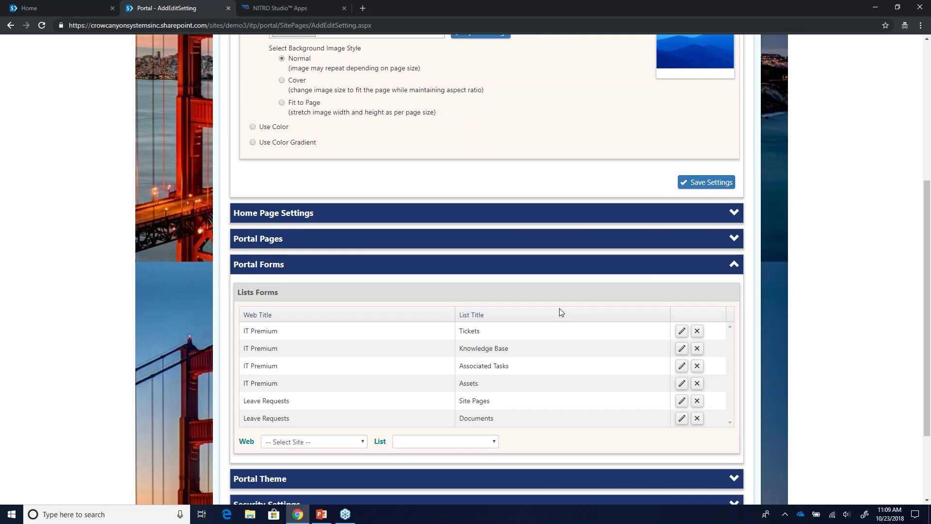
left_click(681, 332)
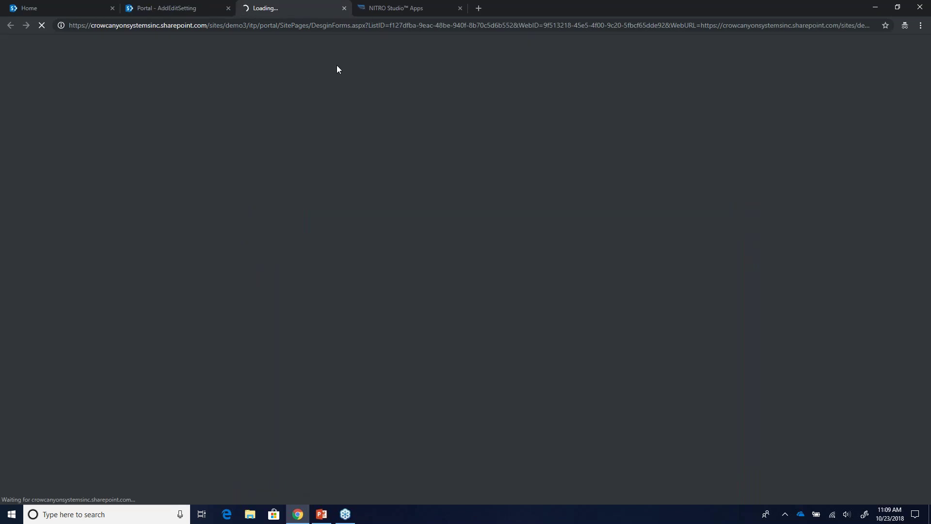
Return to the portal home, open the new ticket form, and switch back to the Tickets forms designer
left_click(154, 6)
scroll(740, 112, "up", 5)
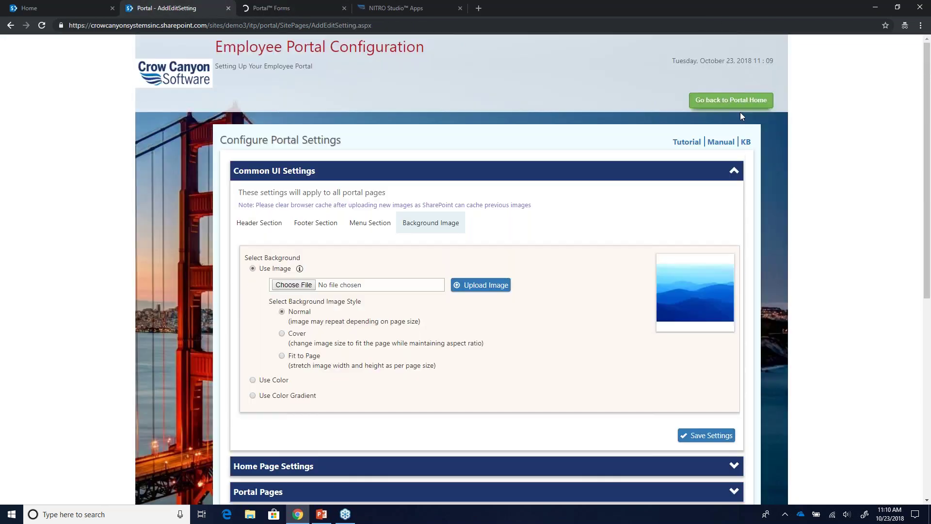
left_click(741, 104)
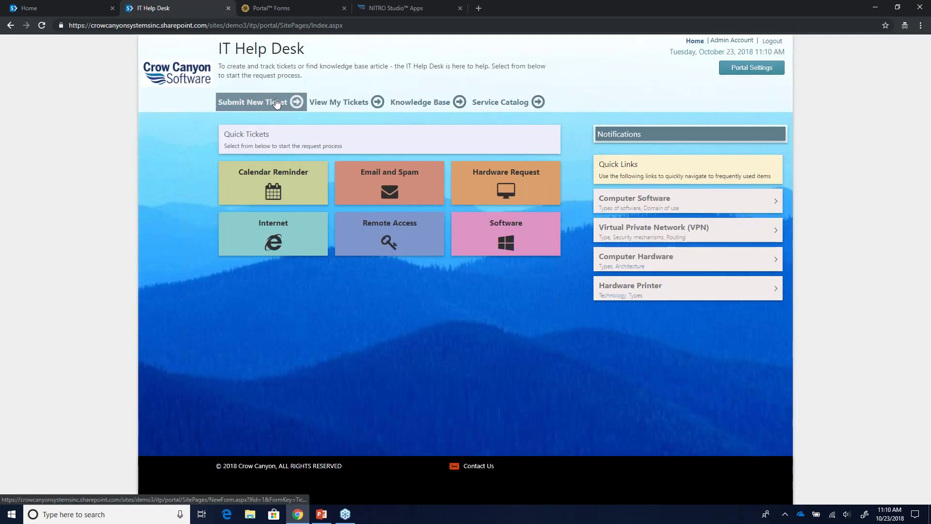
left_click(245, 104)
left_click(263, 6)
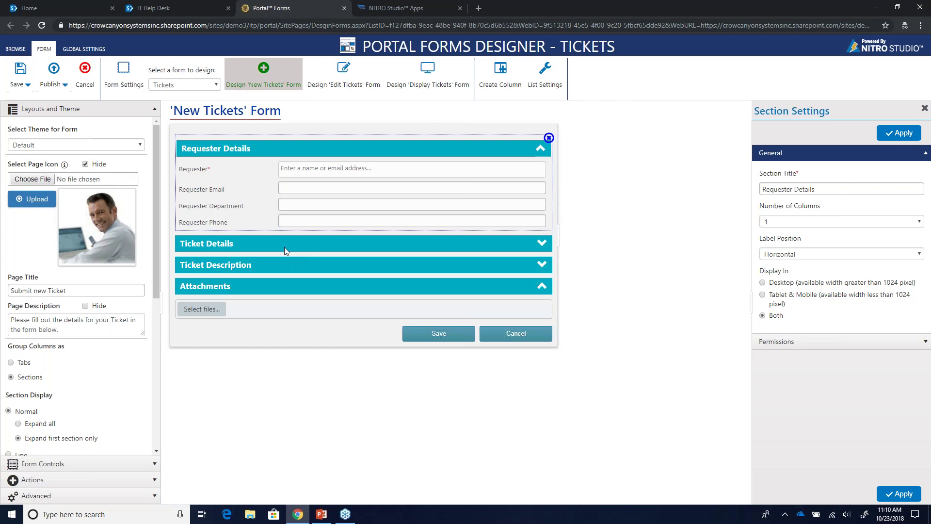
Try the Amber theme on the New Tickets form, and set its theme to Blue Gray
left_click(138, 145)
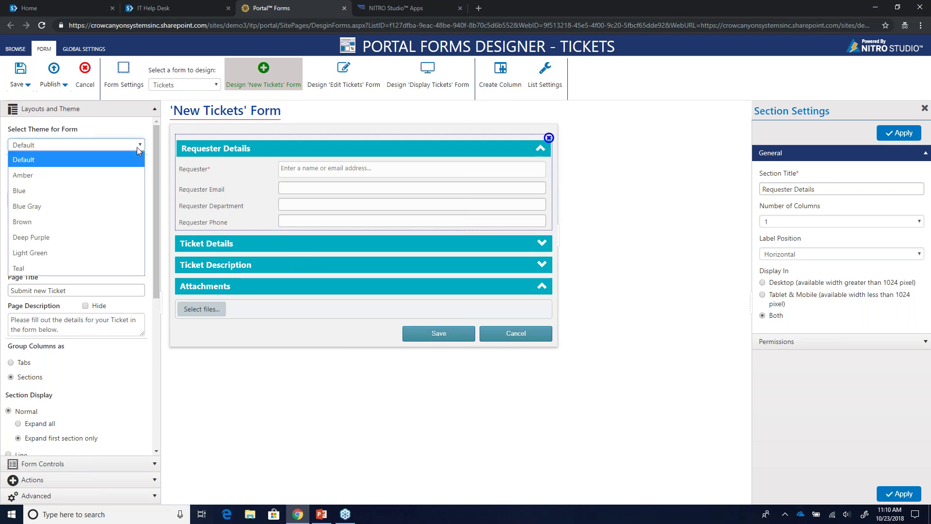
left_click(120, 176)
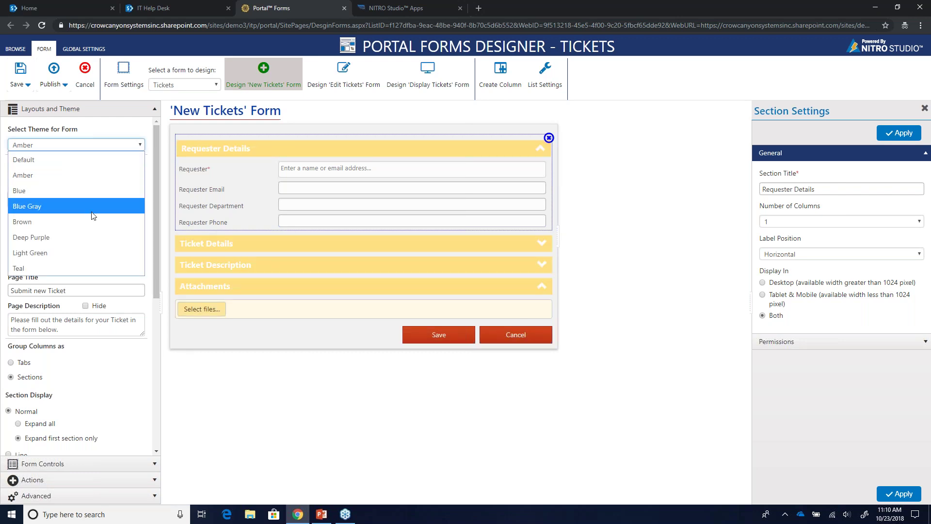
left_click(94, 216)
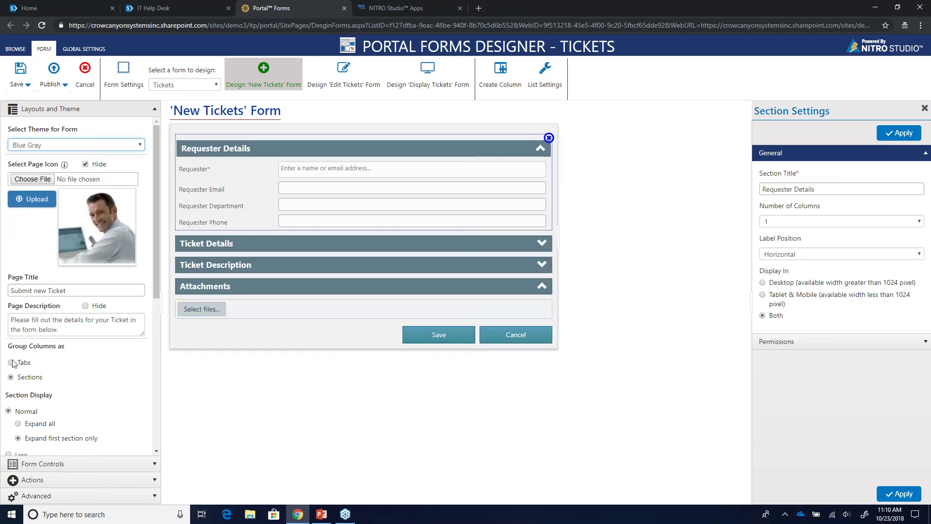
Try grouping the form's columns as tabs, restore sections, and review the remaining layout options
left_click(11, 362)
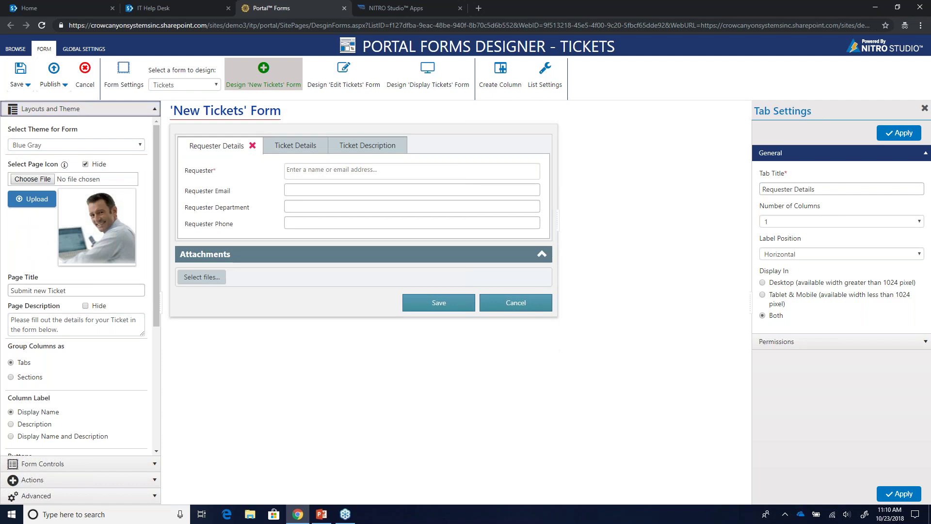
left_click(10, 377)
scroll(76, 364, "down", 5)
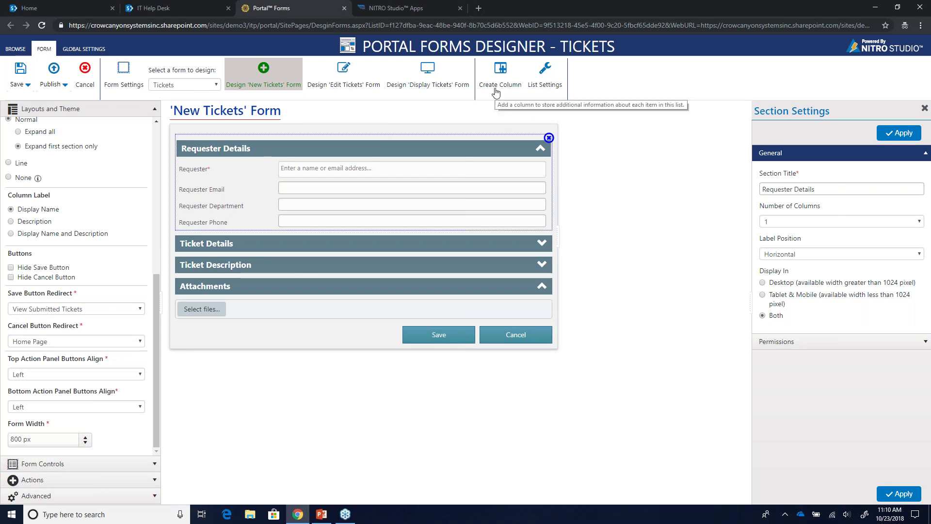
Find the Employee Location column by searching for "Locatio" and add it to the Ticket Details section between Priority and Category
left_click(154, 109)
left_click(154, 125)
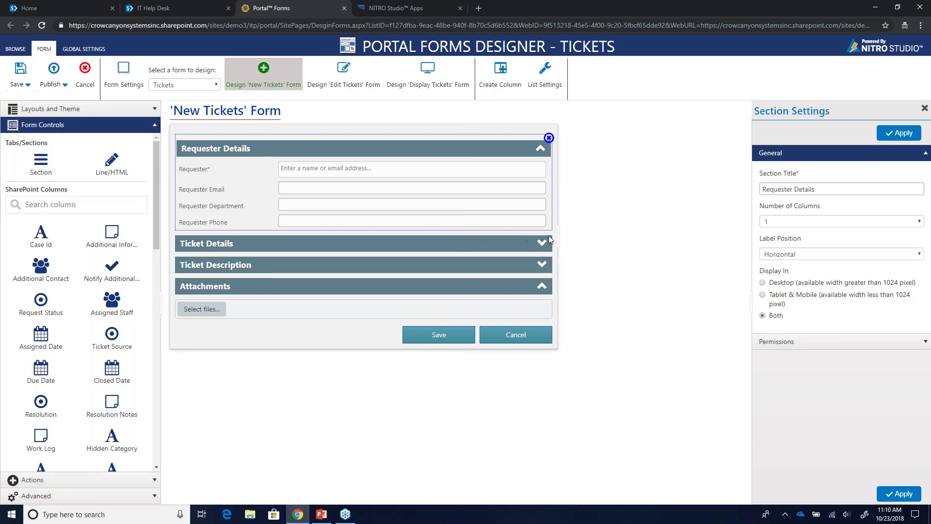
left_click(528, 240)
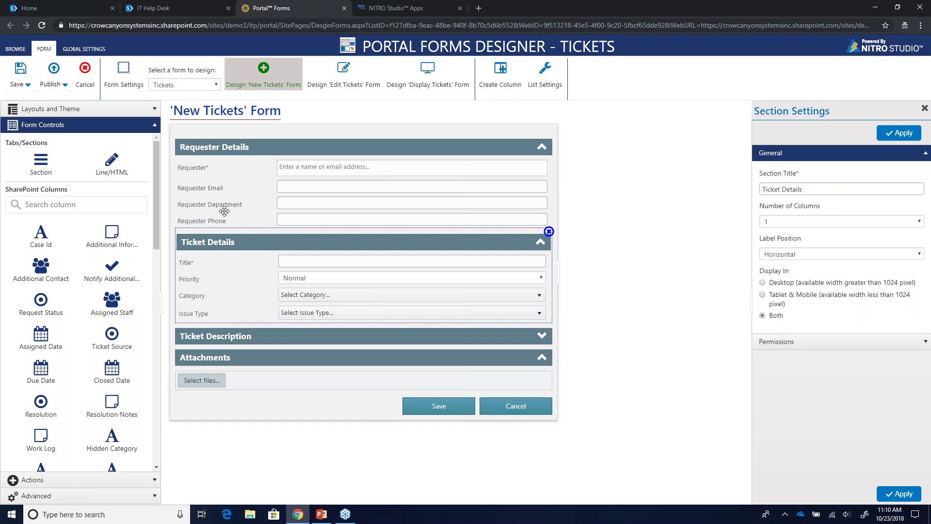
left_click(50, 200)
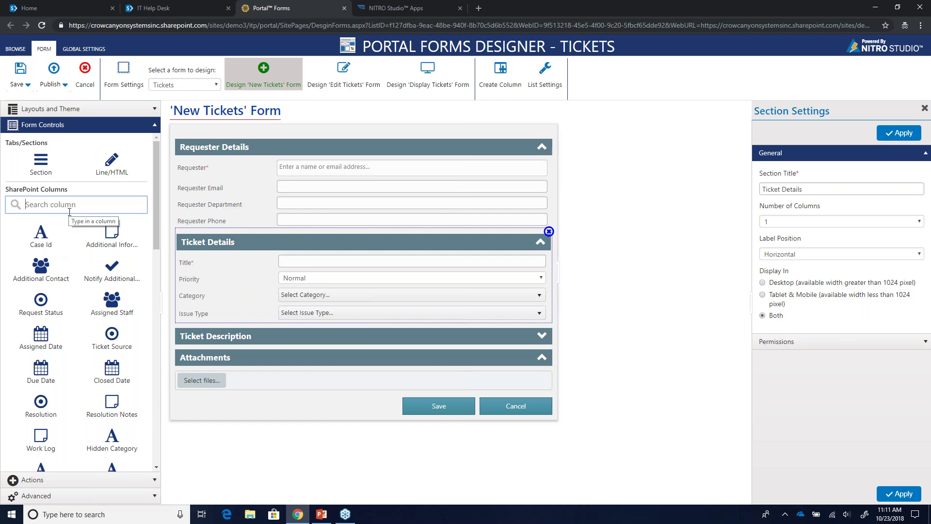
type("Locatio")
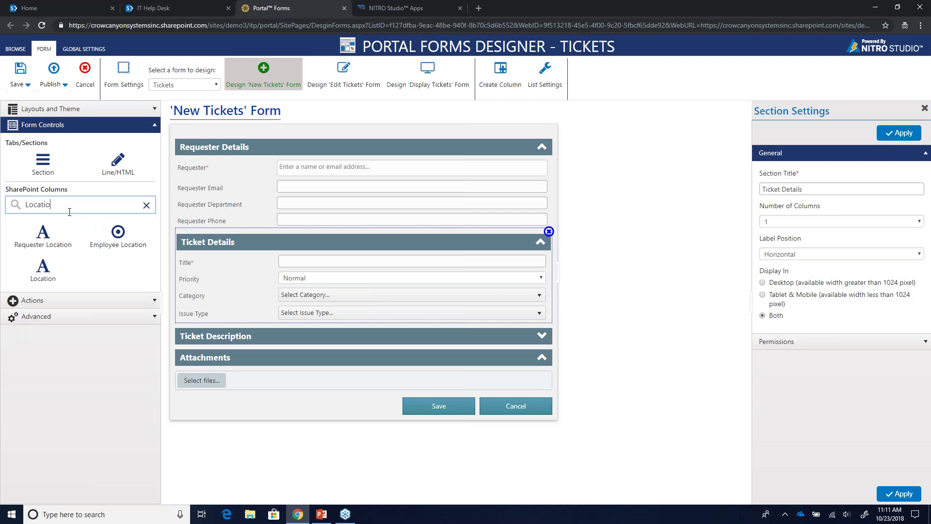
left_click(121, 237)
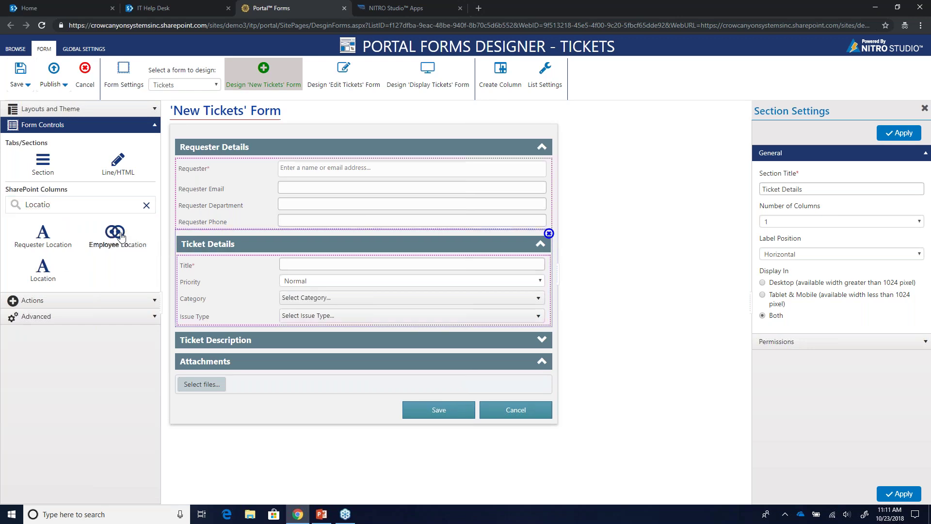
left_click_drag(121, 237, 227, 309)
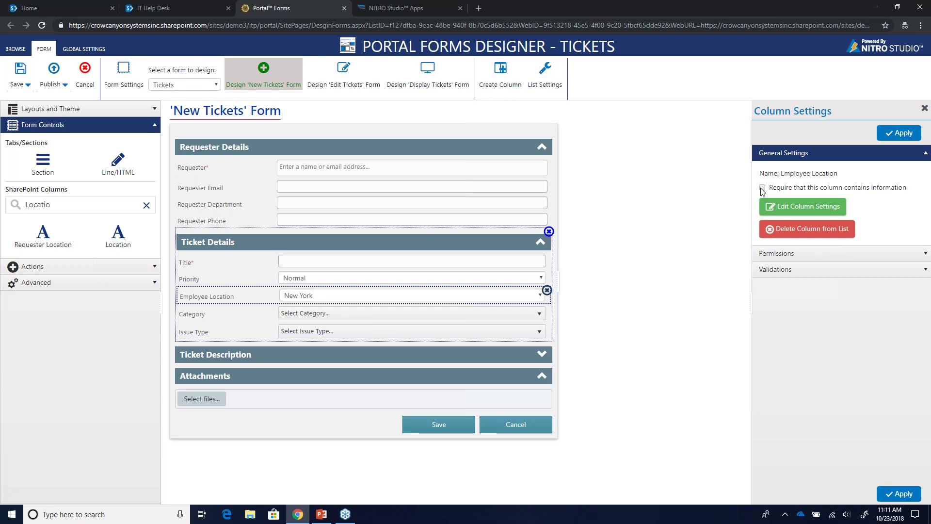
Examine the permission and validation settings of the Employee Location column
left_click(786, 254)
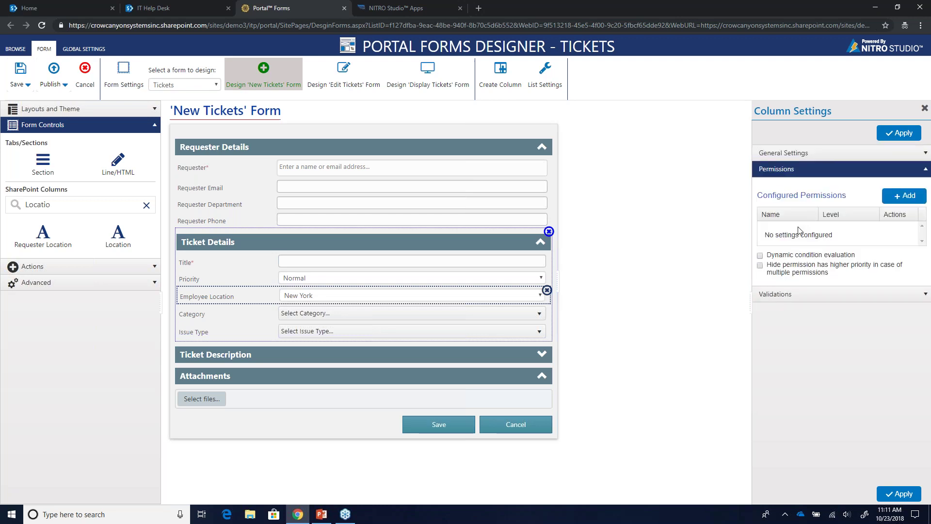
left_click(808, 294)
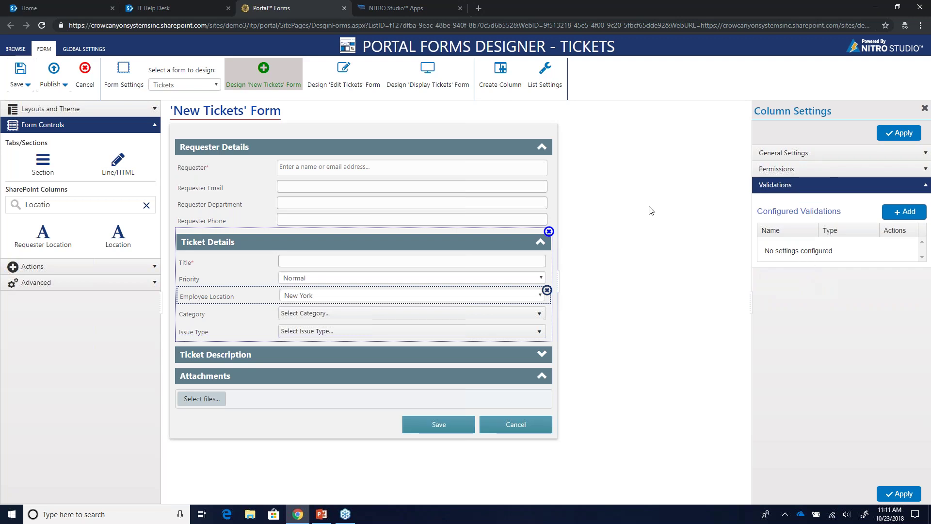
Clear the column search and remove the Employee Location column from the Ticket Details section
left_click(146, 205)
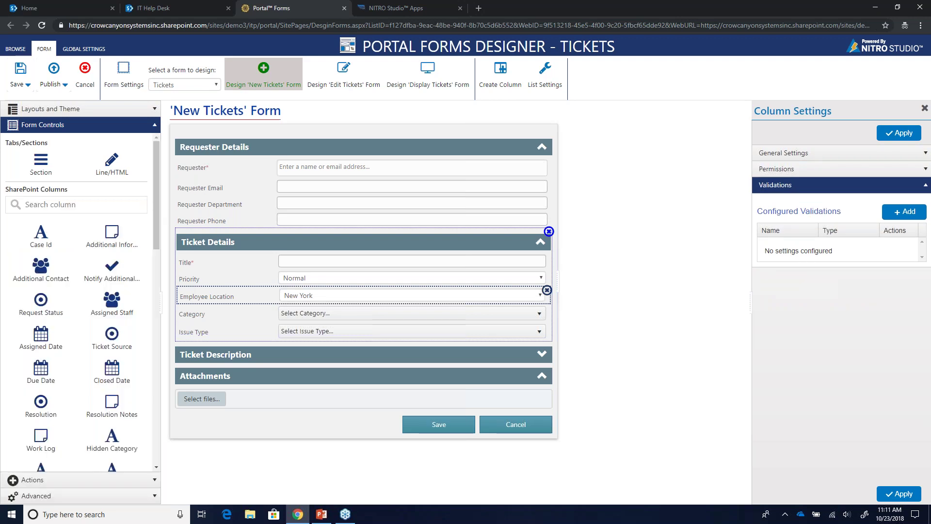
left_click(547, 291)
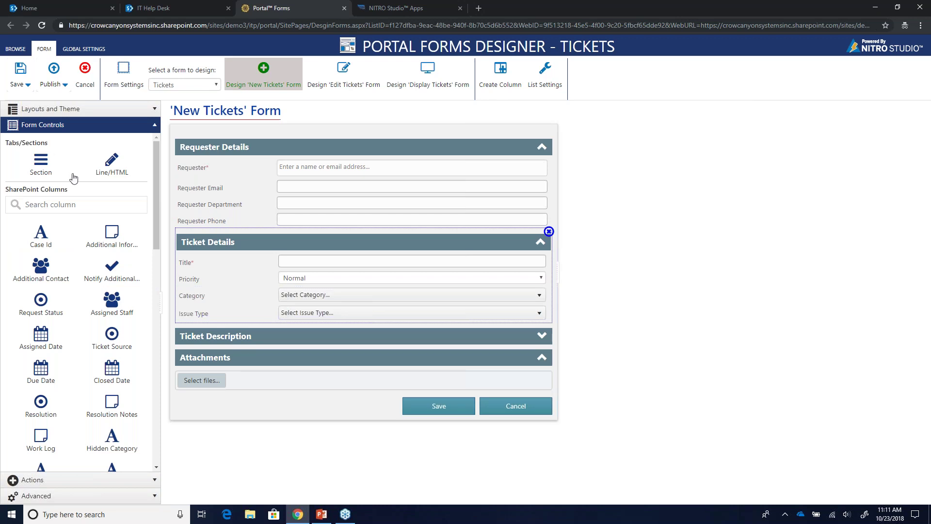
Examine the advanced settings available for the New Tickets form
left_click(150, 127)
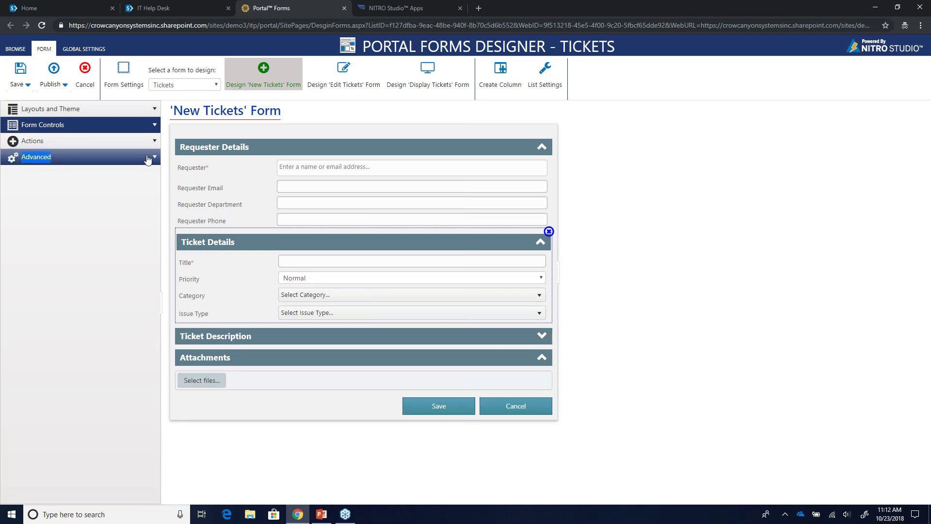
double_click(145, 156)
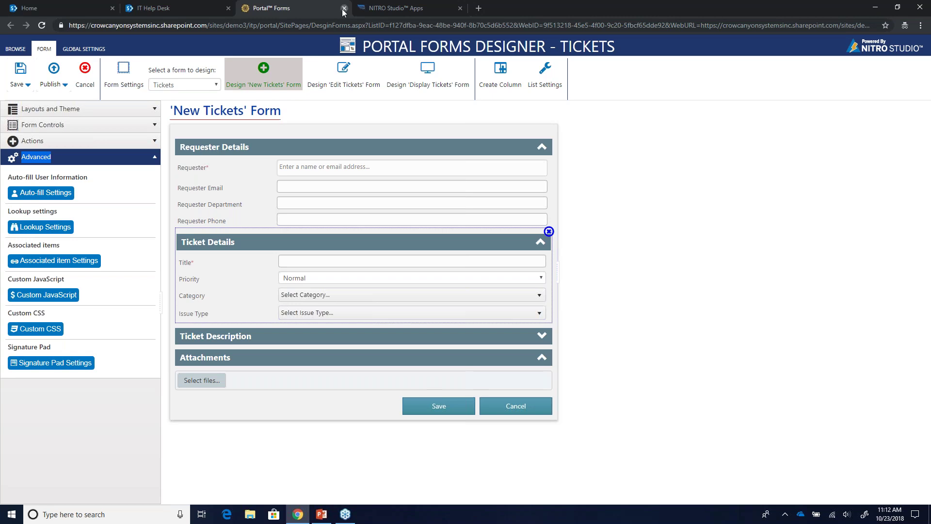
left_click(309, 130)
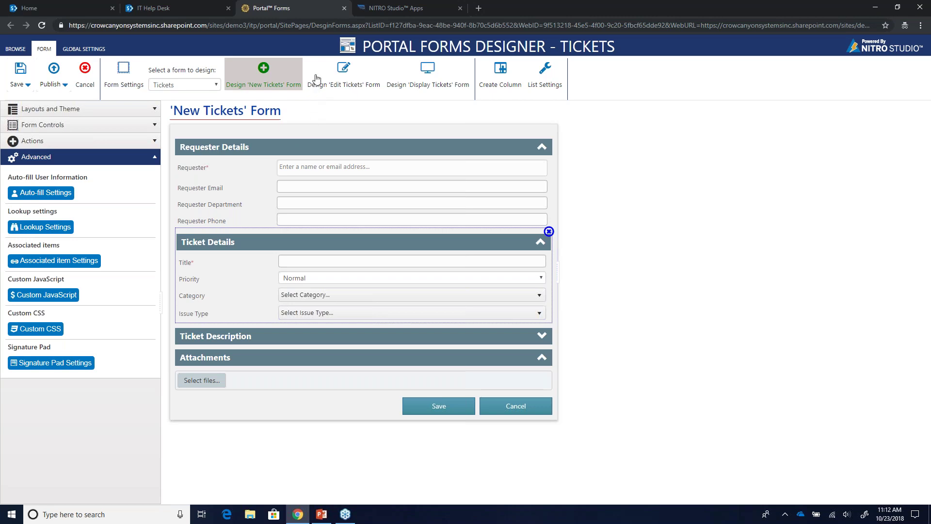
Close the forms designer and IT Help Desk pages, and open the Tickets staff workspace from the Home site
left_click(344, 7)
left_click(513, 80)
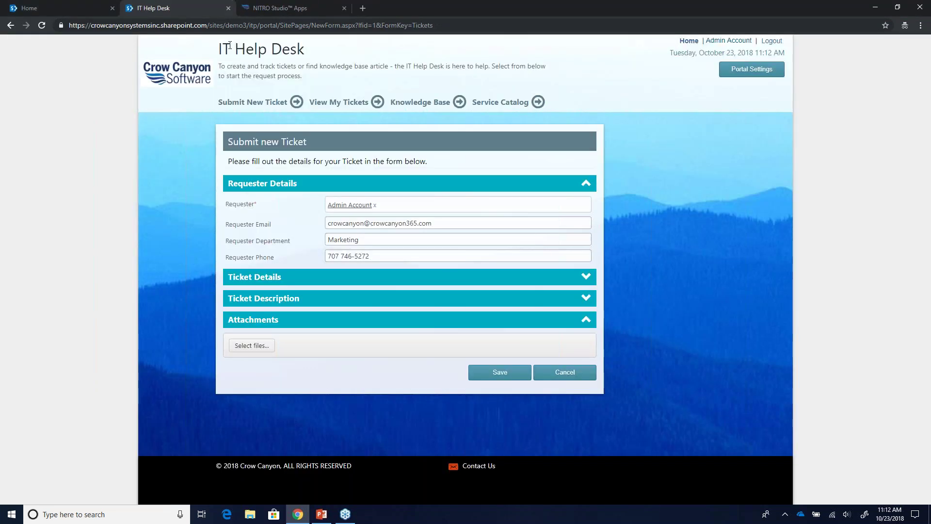
left_click(228, 8)
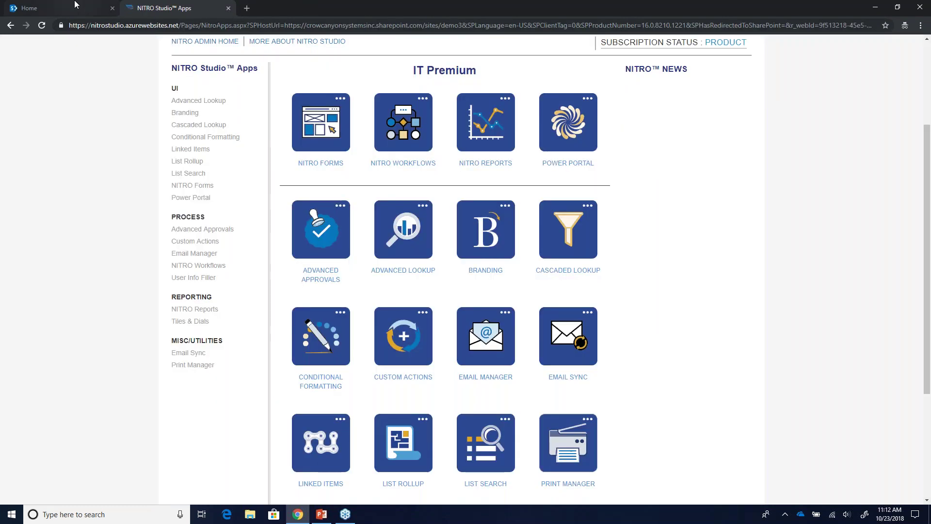
left_click(29, 8)
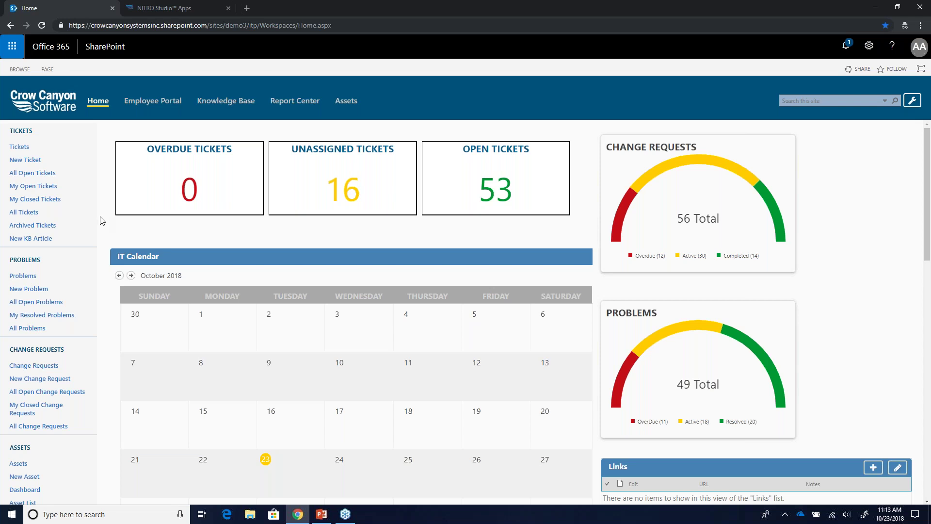
left_click(25, 151)
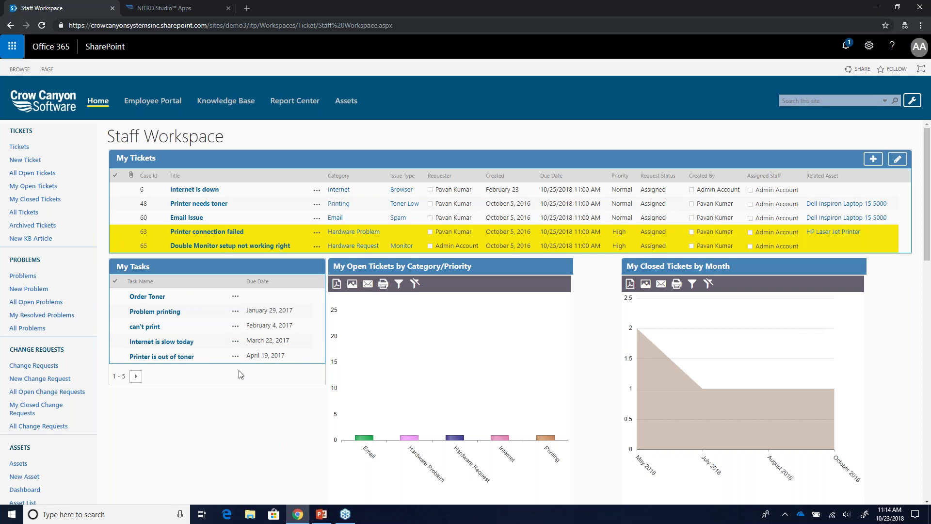
Open the "Printer connection failed" ticket, run its Self Assign action and dismiss the action's status dialog
left_click(222, 234)
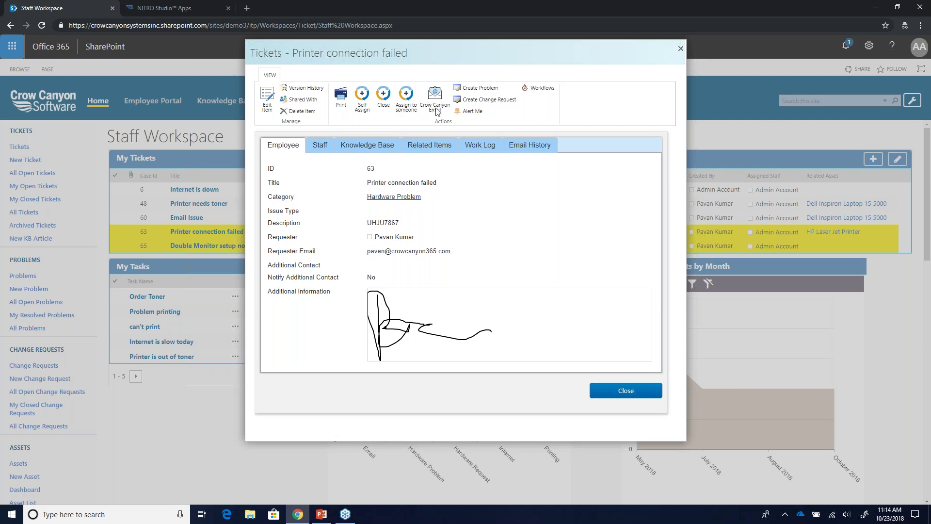
left_click(360, 98)
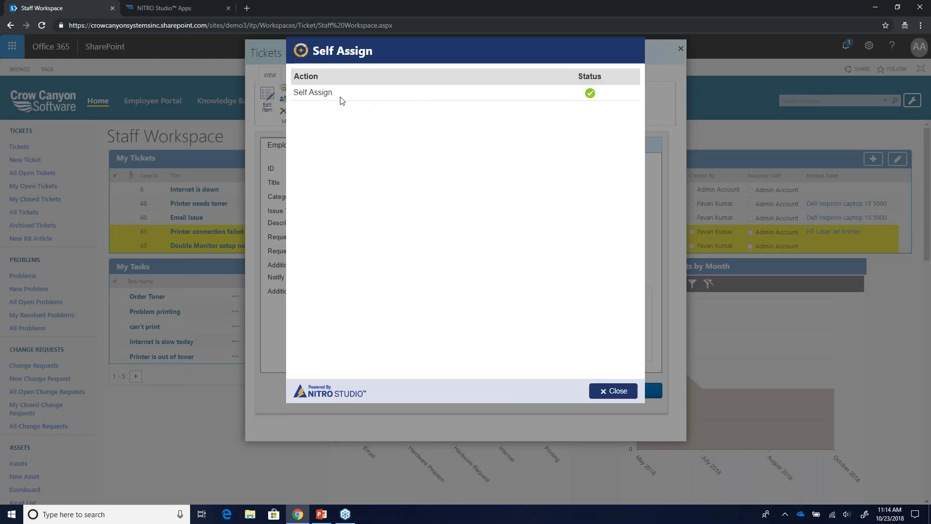
right_click(616, 385)
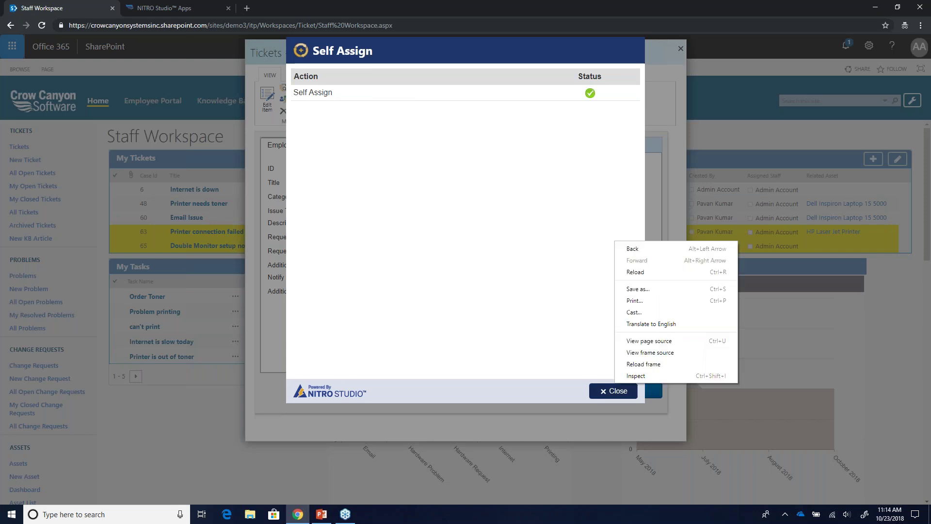
left_click(611, 391)
left_click(613, 390)
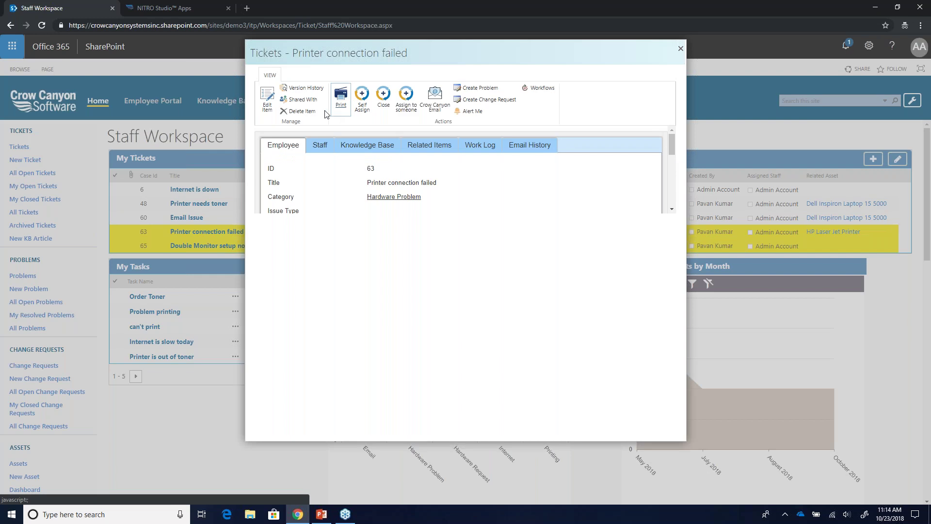
Check the ticket's staff assignment details and return to its employee details
left_click(318, 146)
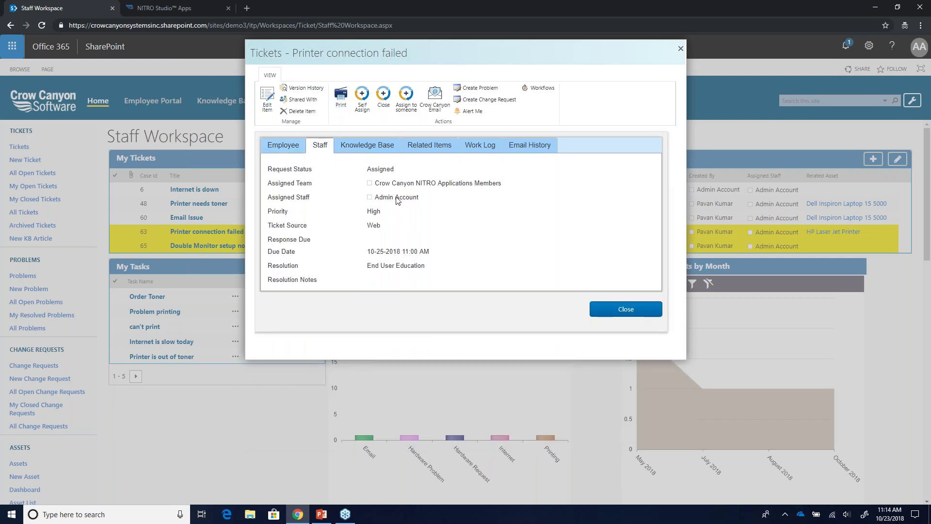
left_click(287, 146)
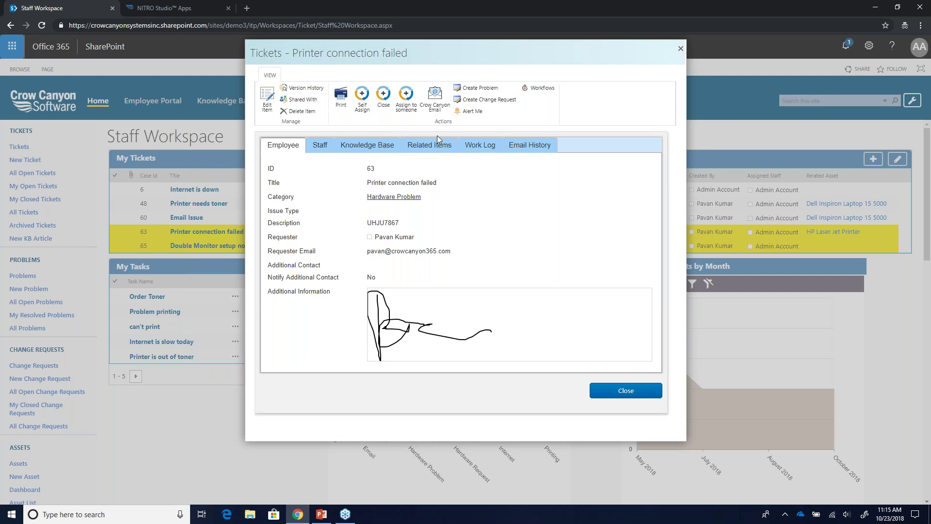
Start a Crow Canyon Email from the ticket and try the Response on Password Reset mail template
left_click(440, 113)
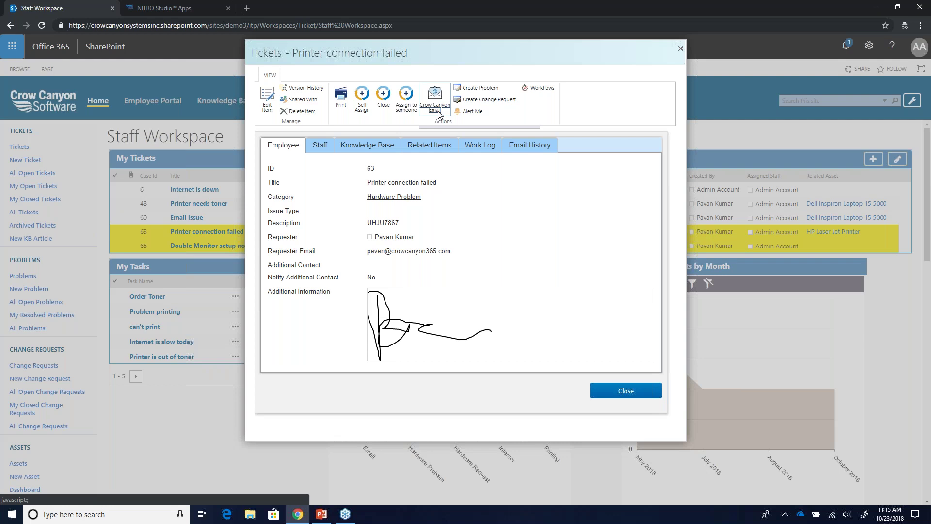
left_click(436, 107)
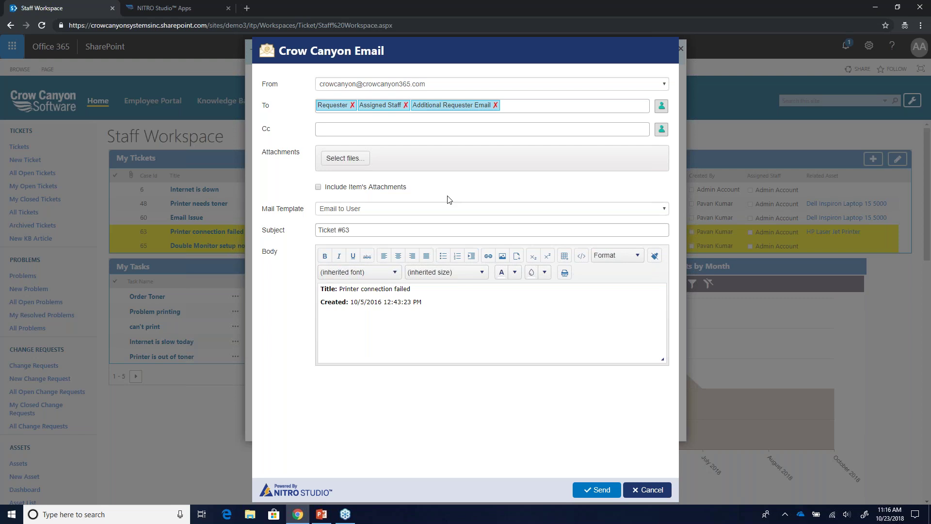
left_click(467, 212)
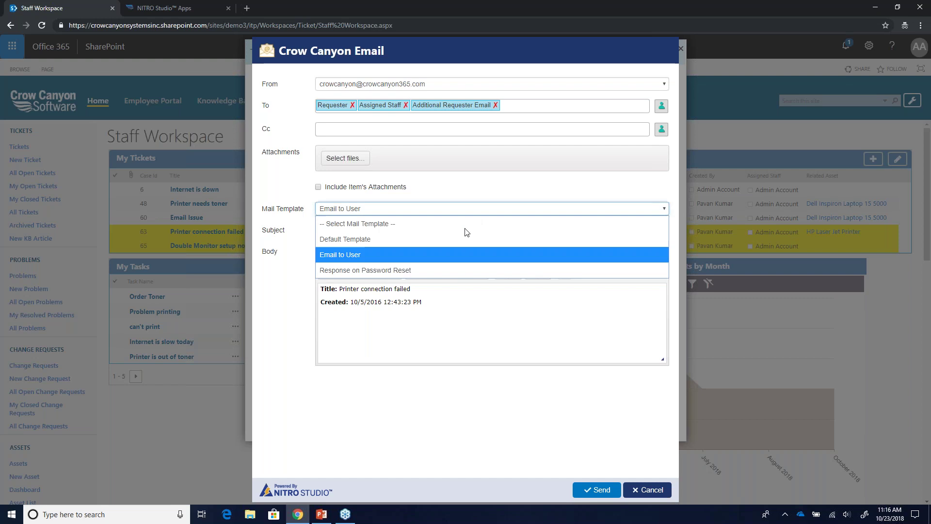
left_click(411, 269)
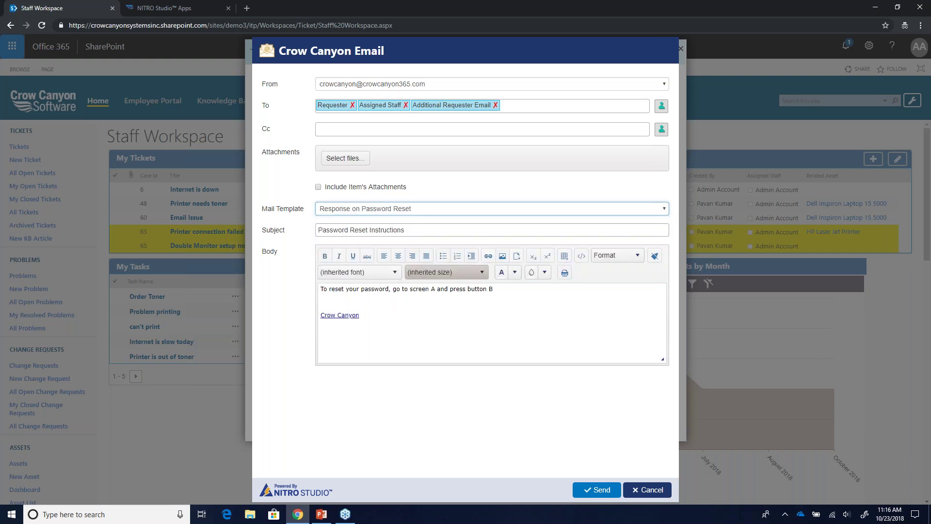
Change the email's mail template to Default Template and send the email
left_click(384, 209)
left_click(364, 239)
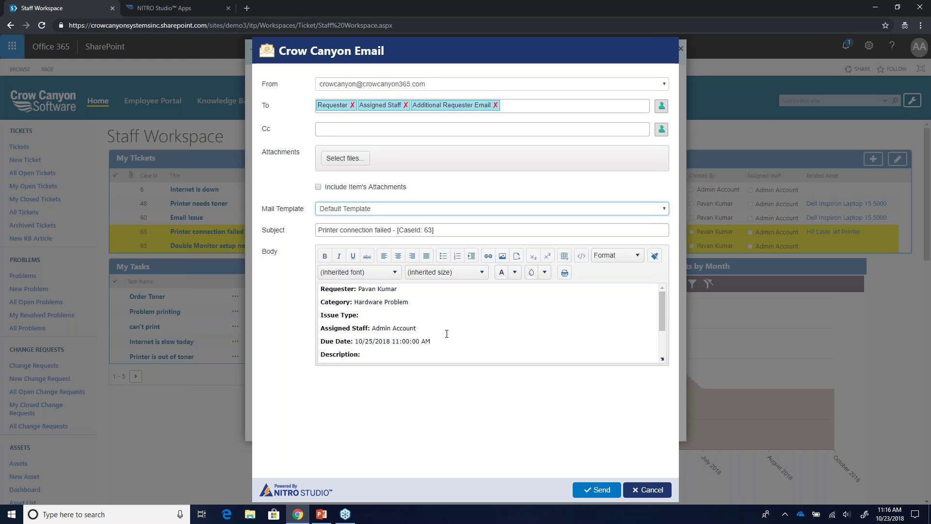
left_click(602, 490)
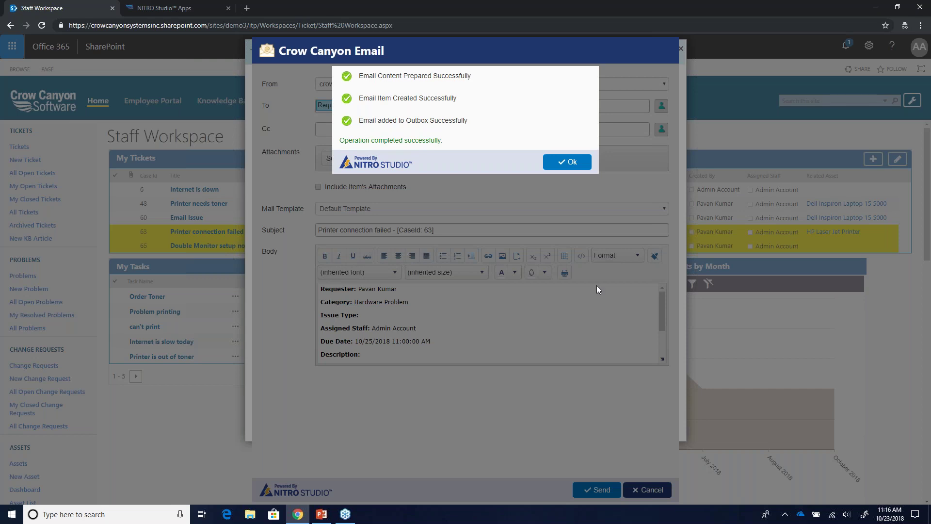
left_click(572, 163)
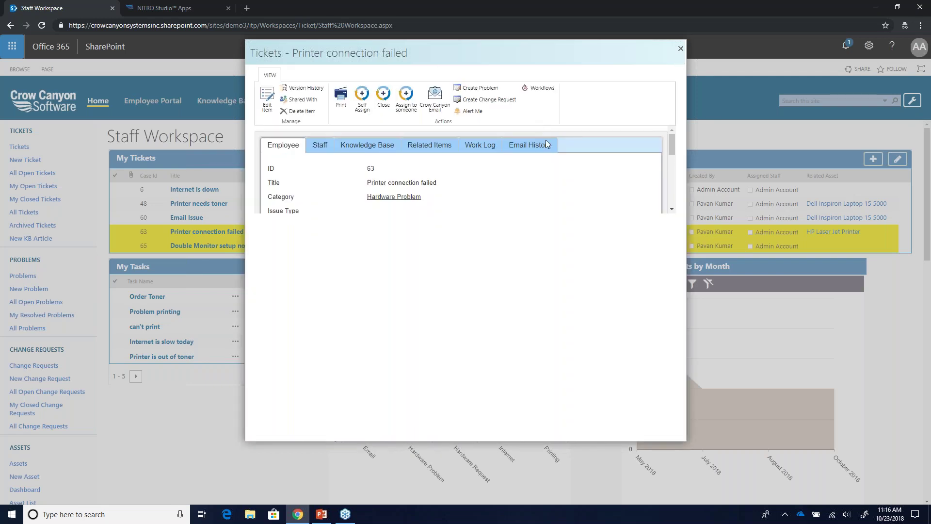
Review the ticket's email history and return to its employee details
left_click(529, 145)
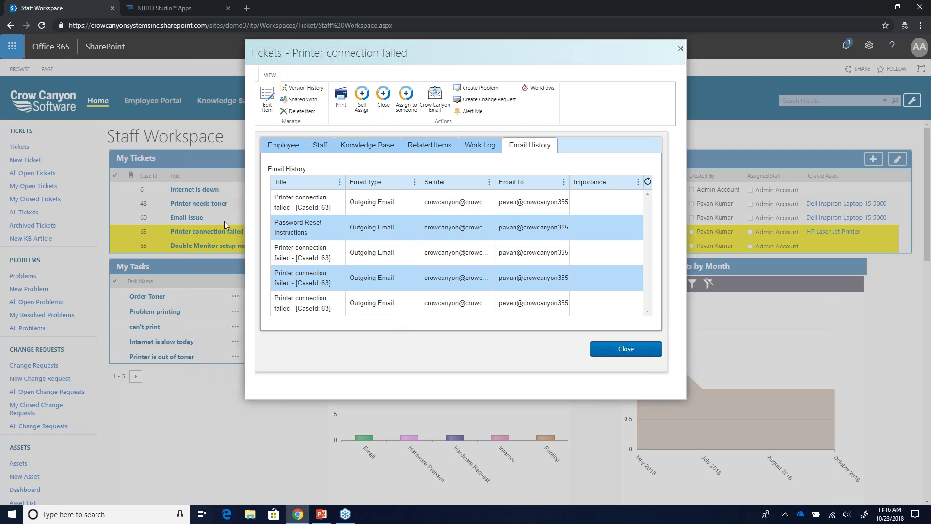
left_click(286, 146)
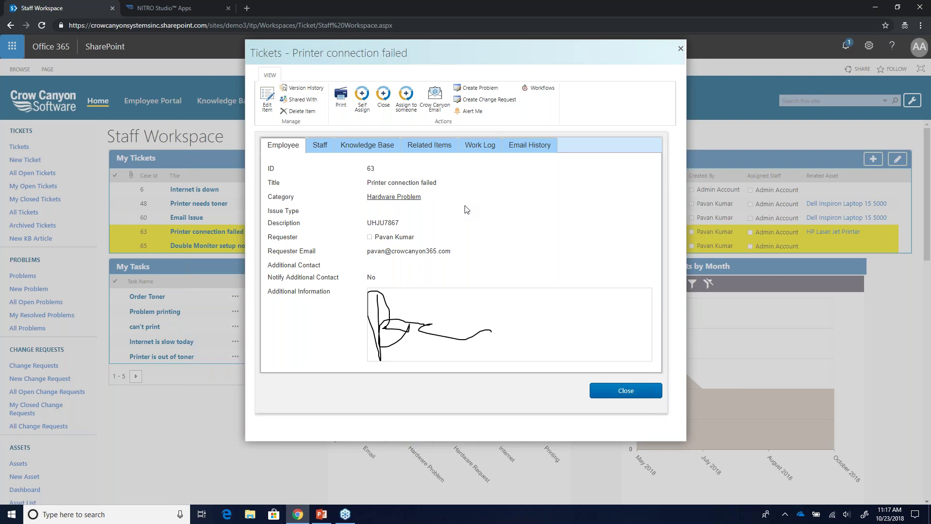
Edit the ticket, clear the signature in Additional Information and draw a new freehand one in its place
left_click(269, 96)
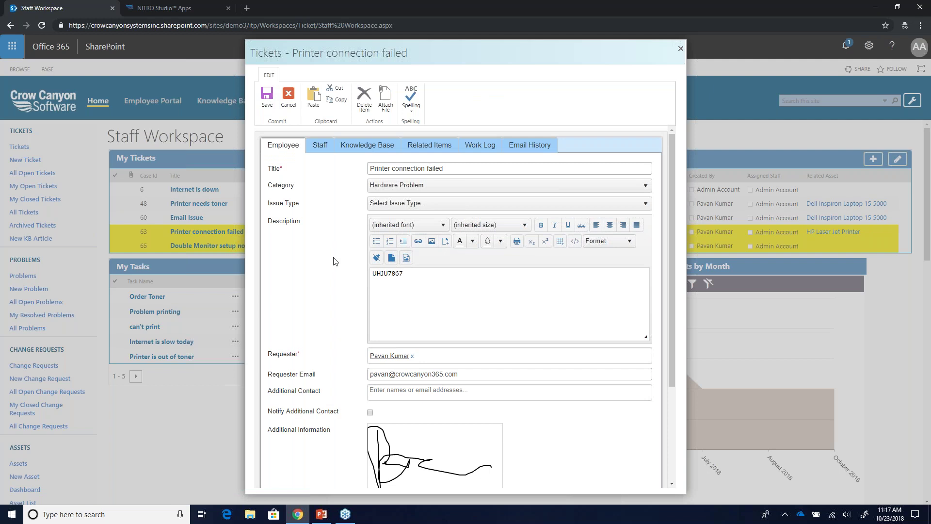
scroll(334, 262, "down", 1)
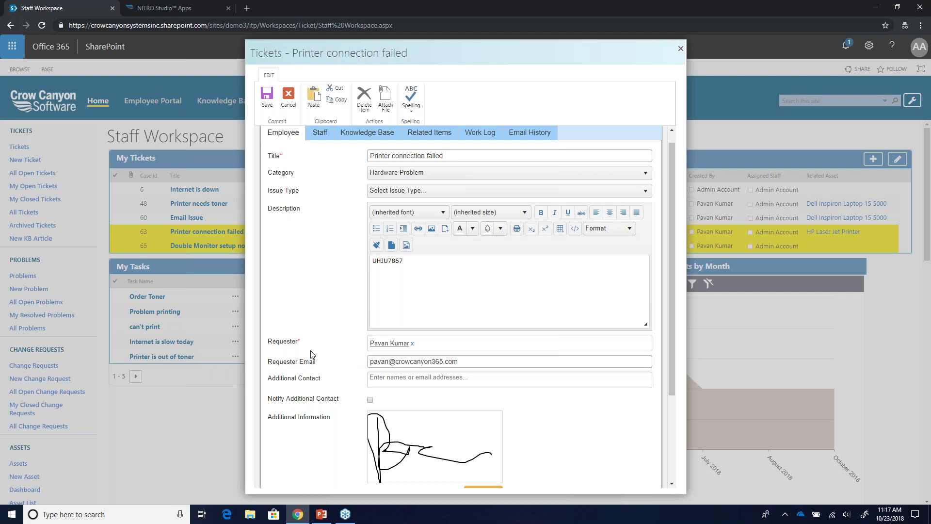
scroll(310, 354, "down", 1)
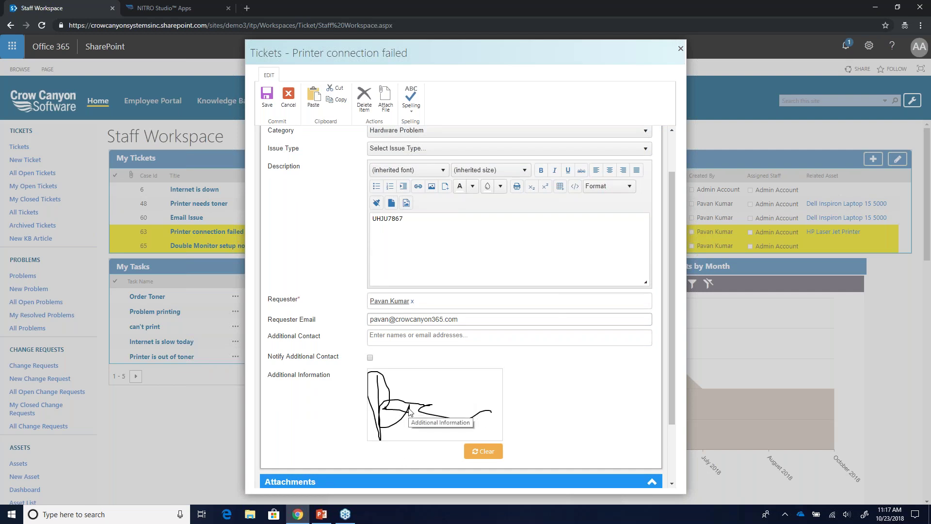
left_click(475, 451)
mouse_move(378, 376)
left_mouse_down()
mouse_move(383, 417)
mouse_move(379, 376)
mouse_move(381, 388)
mouse_move(415, 391)
mouse_move(396, 399)
mouse_move(424, 404)
mouse_move(430, 369)
left_mouse_up()
left_click_drag(494, 399, 431, 396)
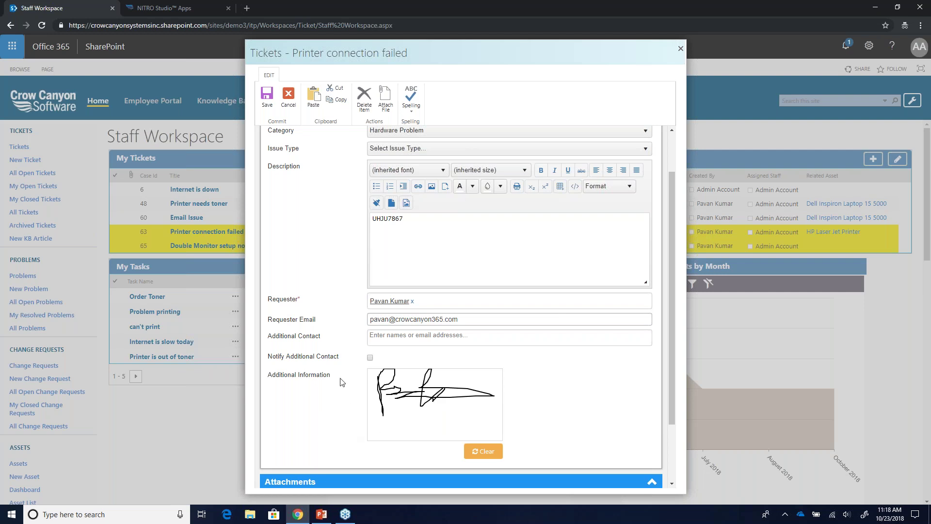
scroll(329, 359, "up", 2)
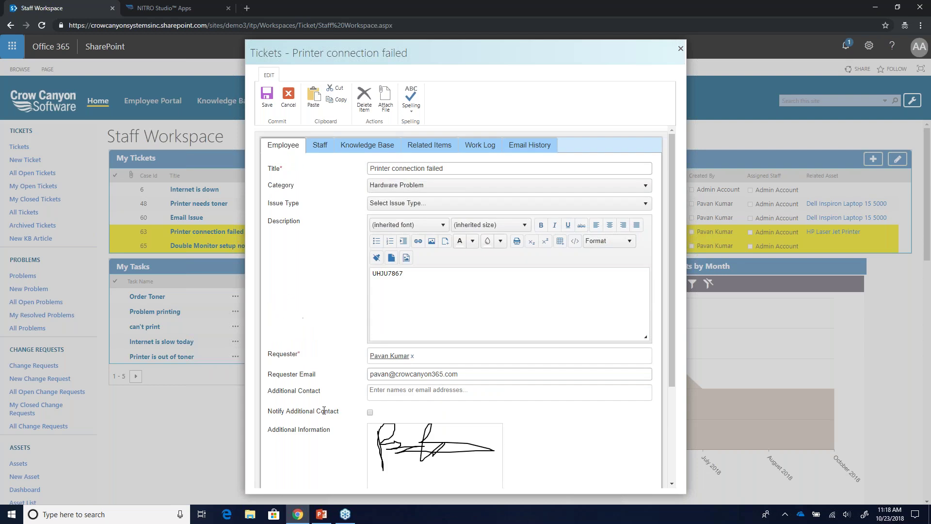
Review the ticket's editable staff fields, including Request Status, Assigned Team, Due Date and Resolution Notes
left_click(329, 153)
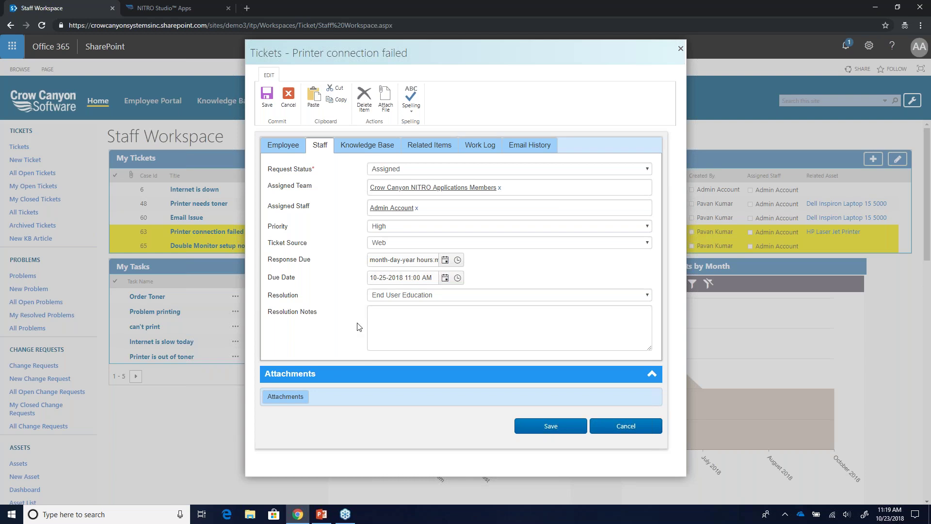
left_click(404, 324)
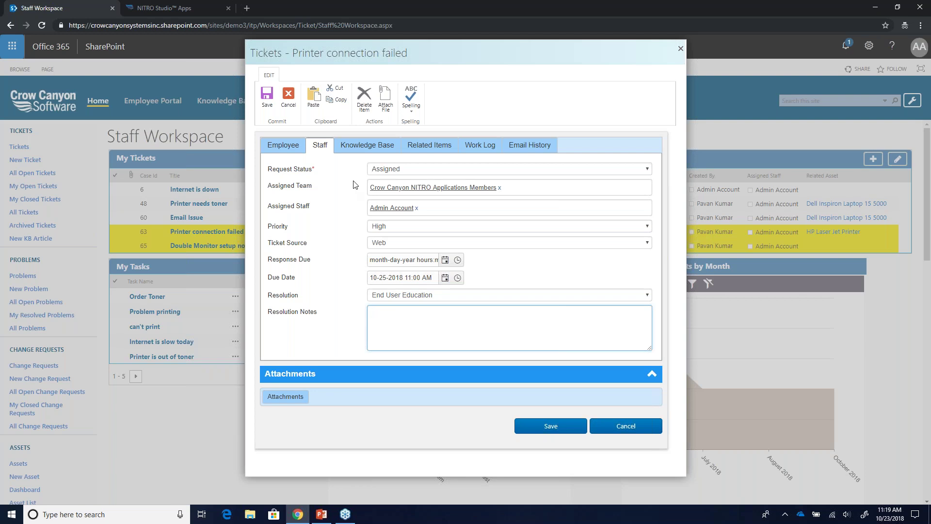
Replace the ticket's related KB articles with "Forest Service Test Ticket" and "App not working"
left_click(350, 149)
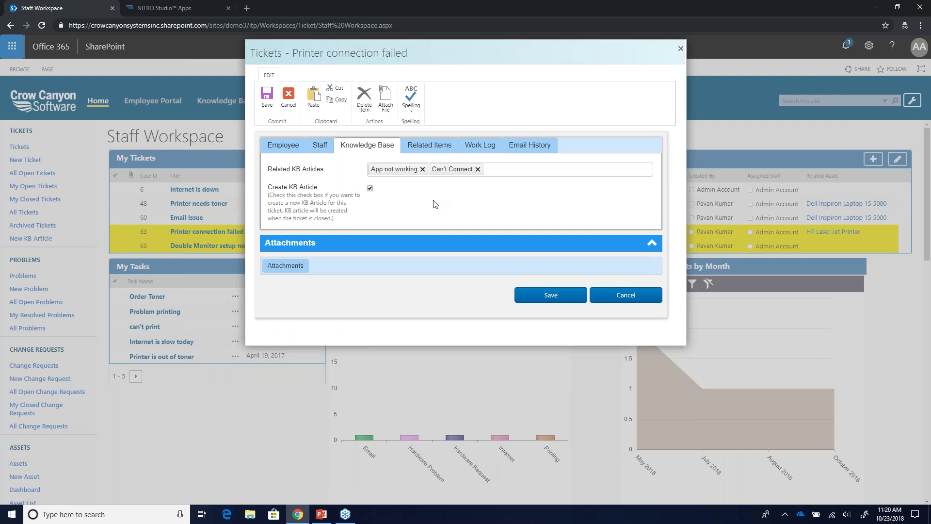
left_click(478, 169)
left_click(422, 170)
left_click(425, 170)
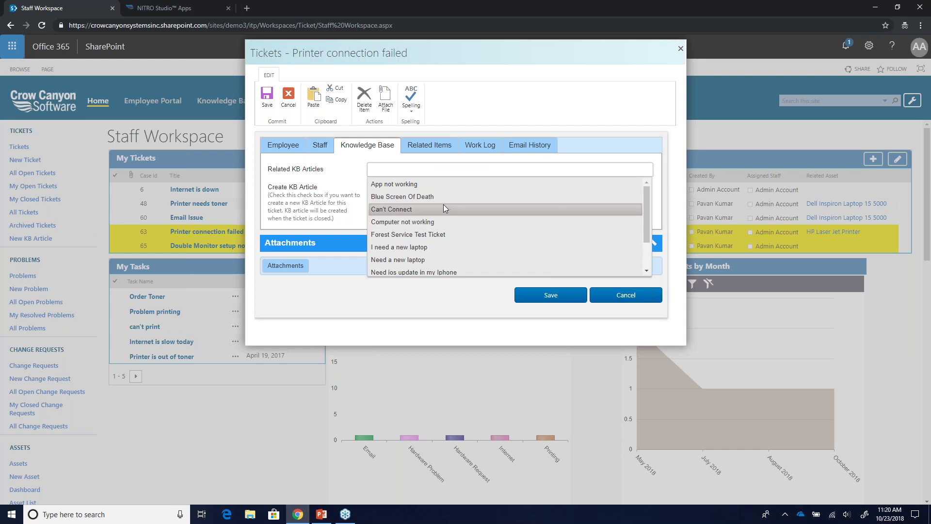
left_click(440, 234)
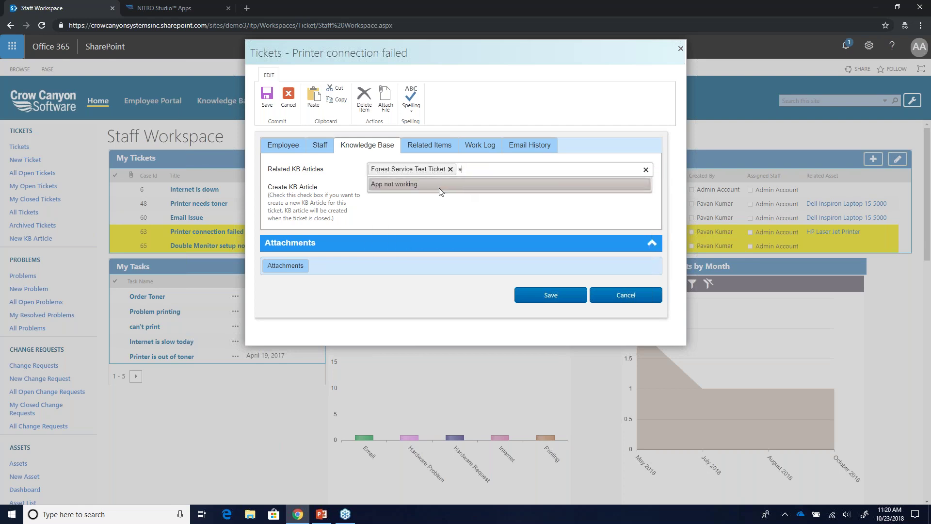
left_click(439, 188)
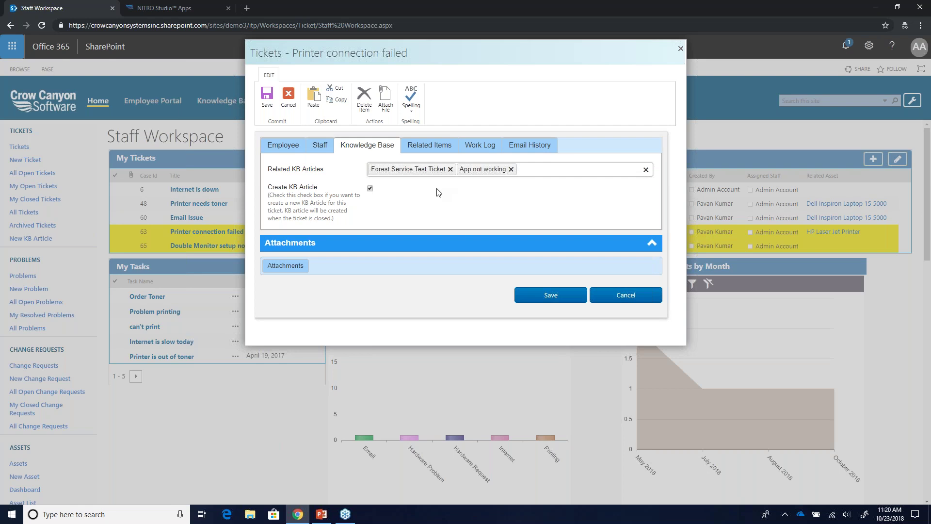
Review the ticket's related items and work log, and close the ticket without saving
left_click(435, 147)
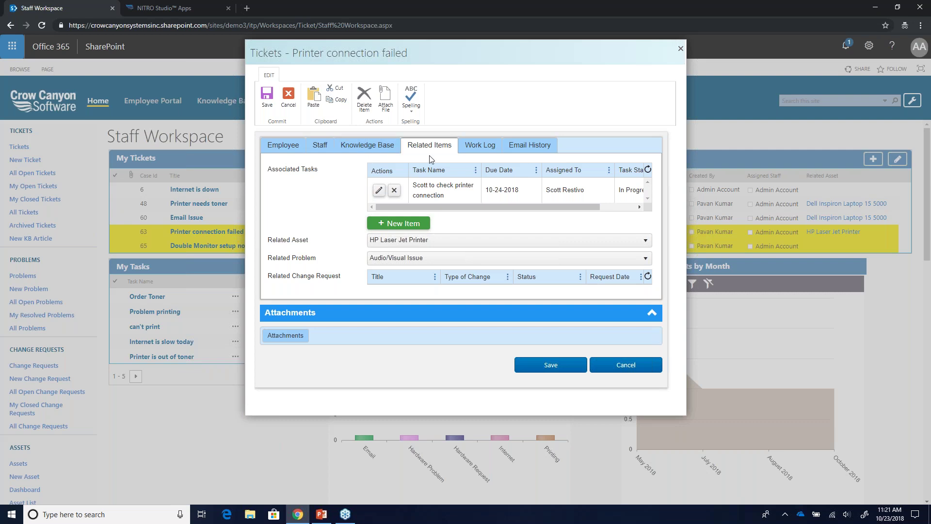
left_click(479, 145)
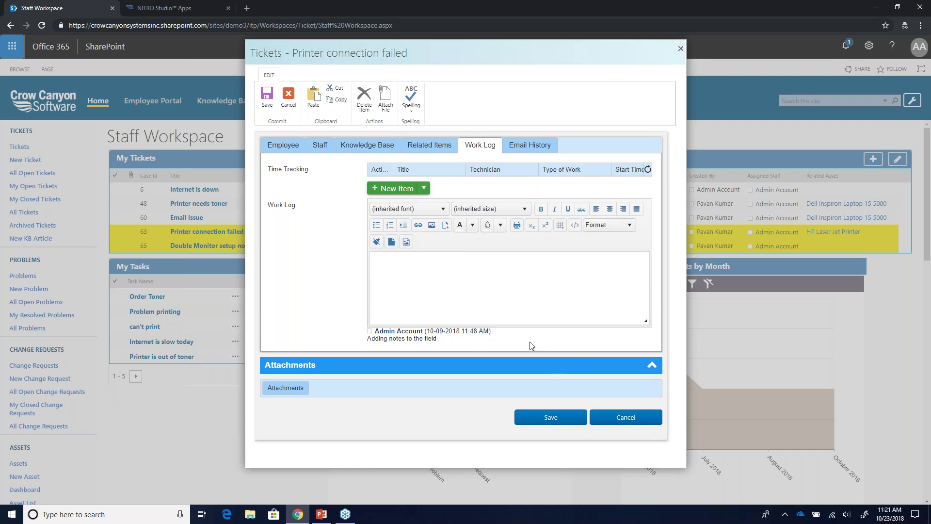
left_click(429, 147)
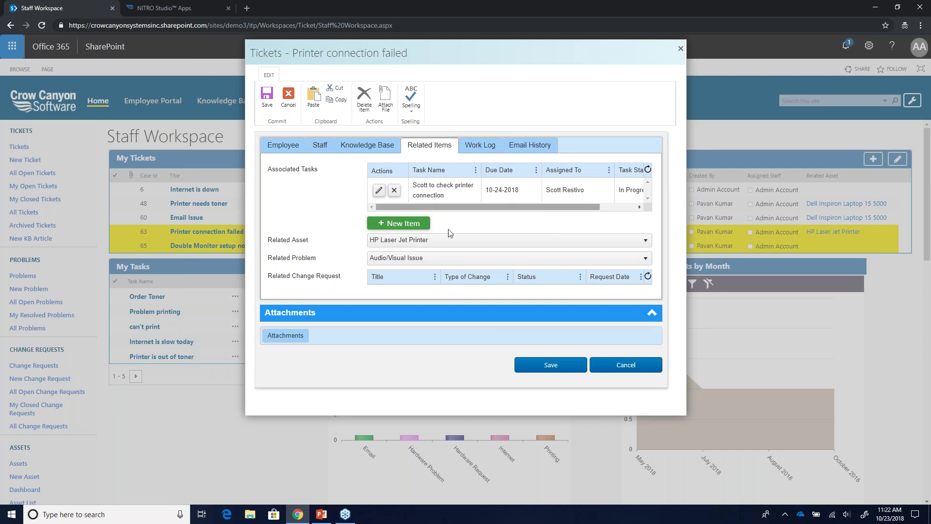
left_click(626, 364)
Open the Assets workspace
left_click(347, 103)
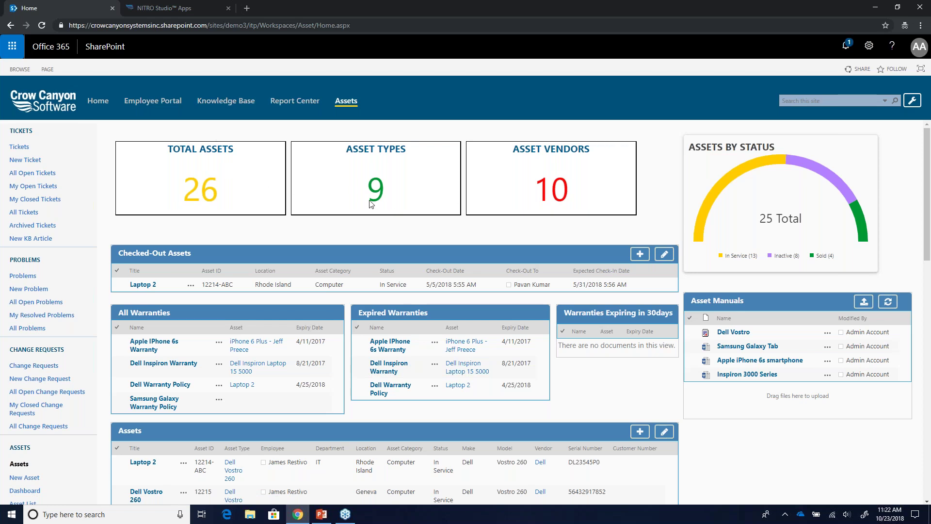
left_click(100, 102)
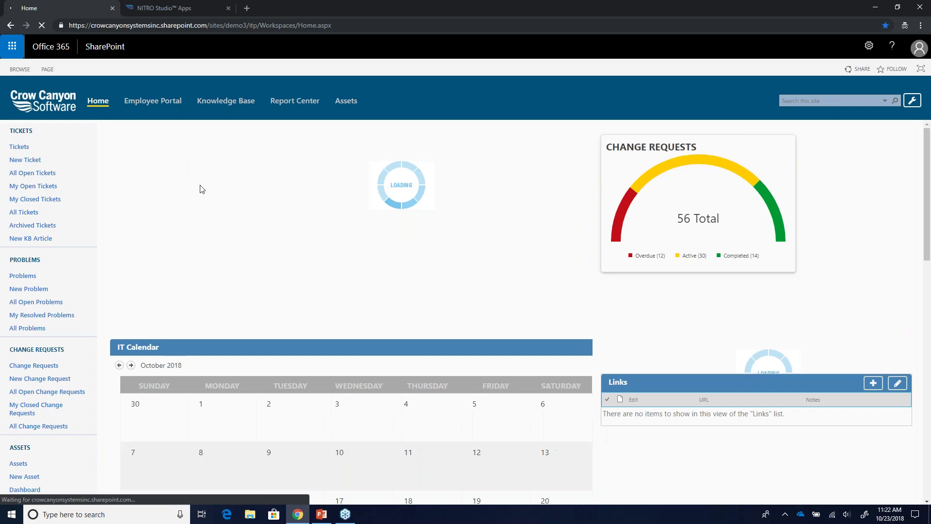
left_click(336, 103)
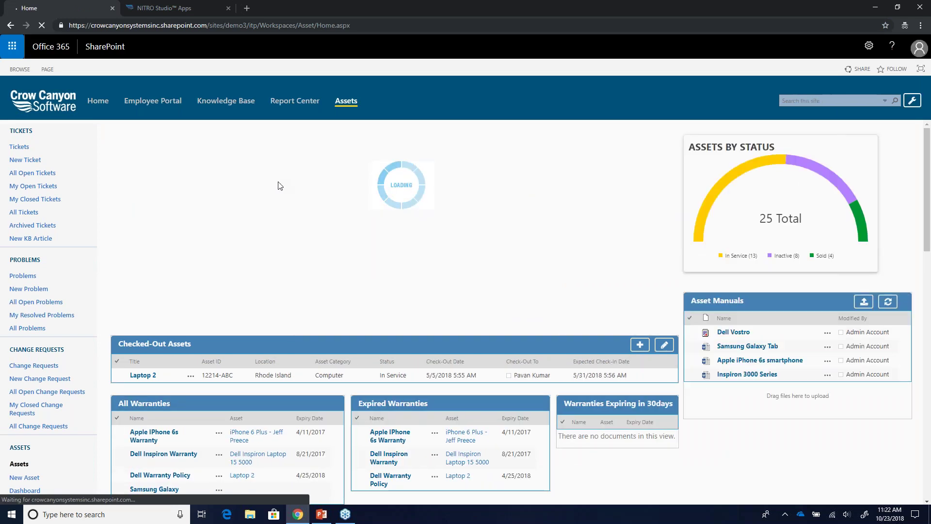
Look over the NITRO Studio apps offered for IT Premium and return to the Assets workspace
left_click(193, 5)
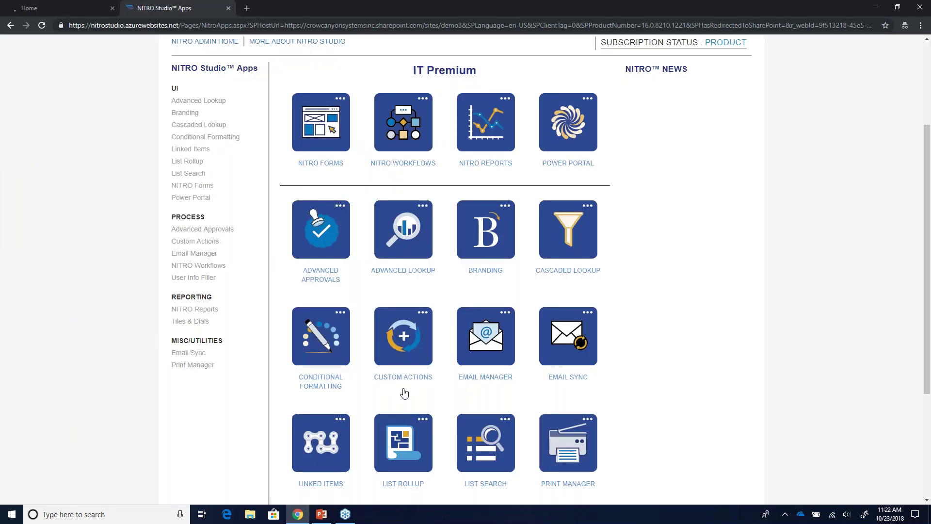
scroll(394, 419, "down", 3)
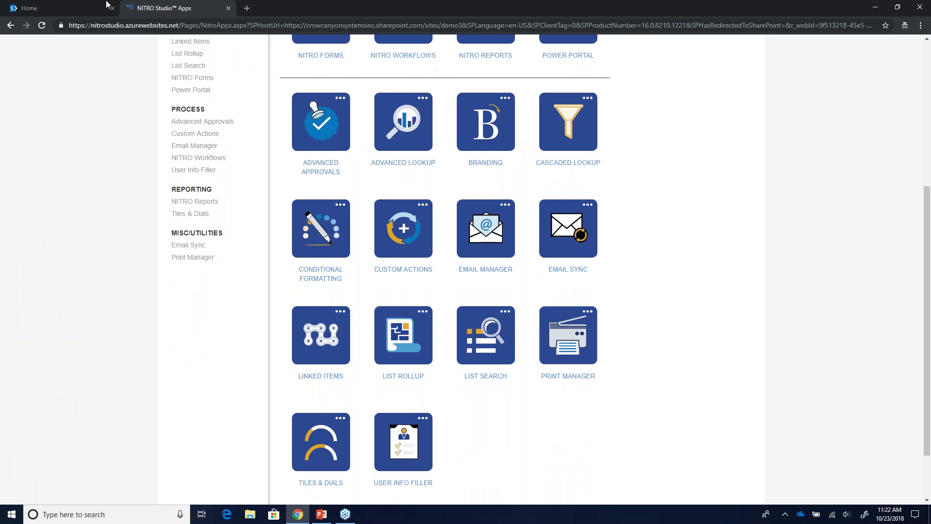
left_click(87, 5)
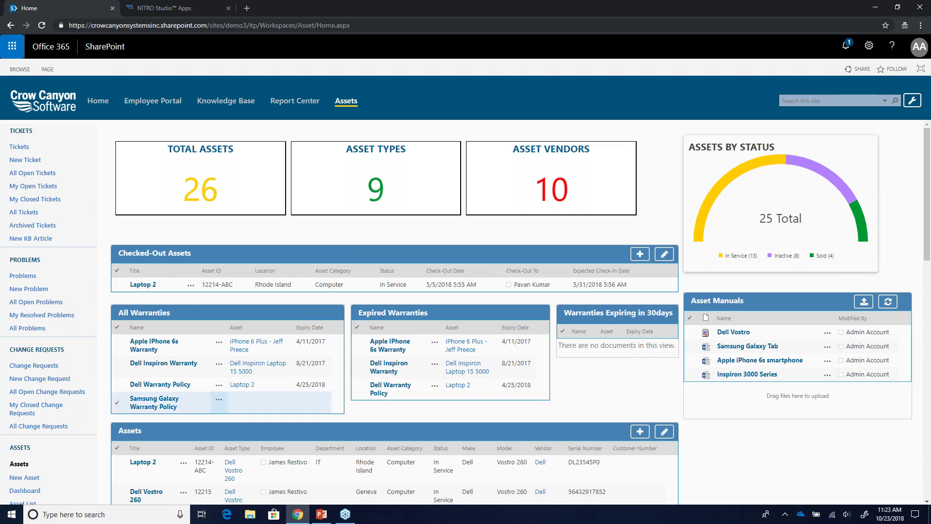
Review the Assets workspace's checked-out assets, warranties, asset list and related navigation links
scroll(219, 399, "down", 2)
scroll(76, 411, "down", 3)
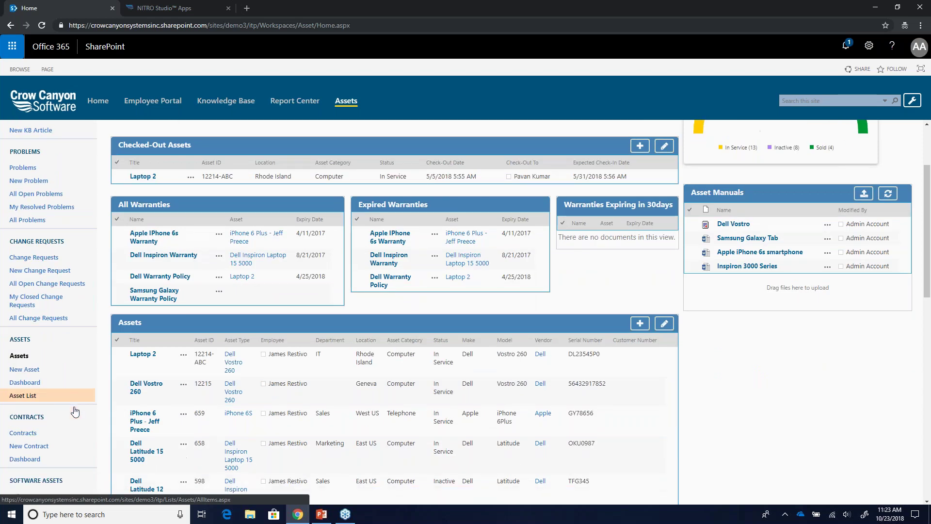
scroll(75, 411, "down", 2)
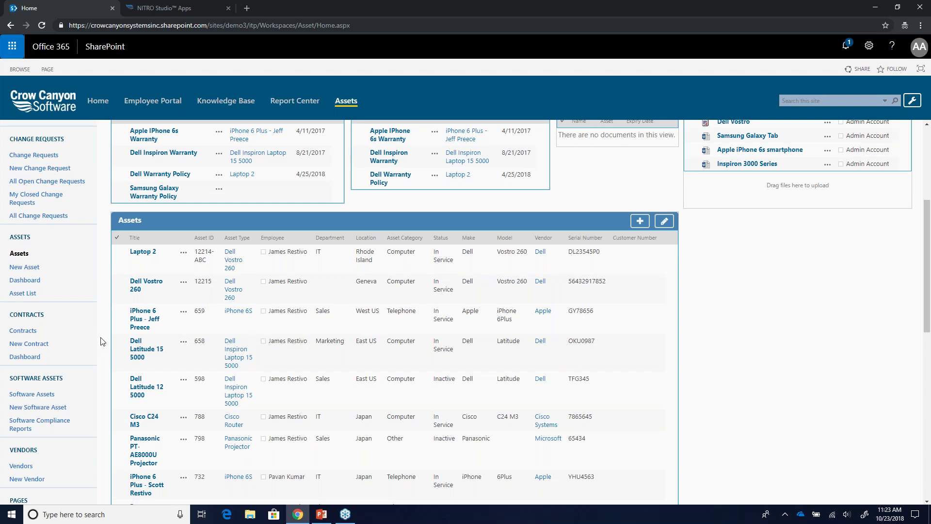
scroll(102, 341, "up", 5)
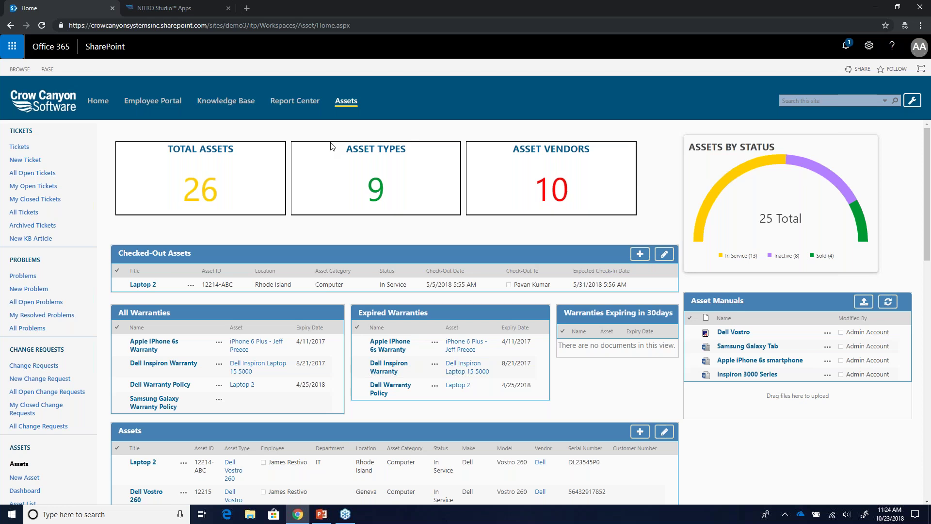
scroll(256, 329, "down", 1)
scroll(255, 332, "down", 1)
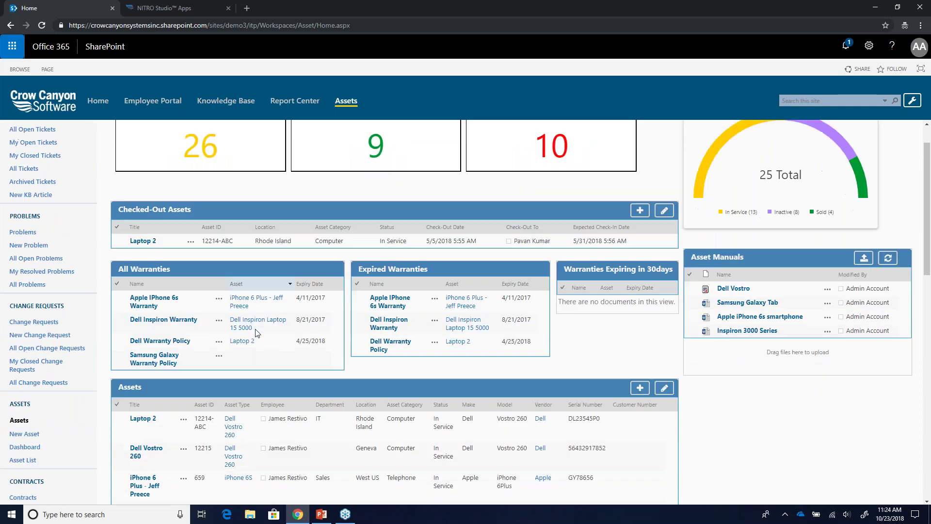
Open the asset "Laptop 2" for editing and look over its general asset information
left_click(146, 424)
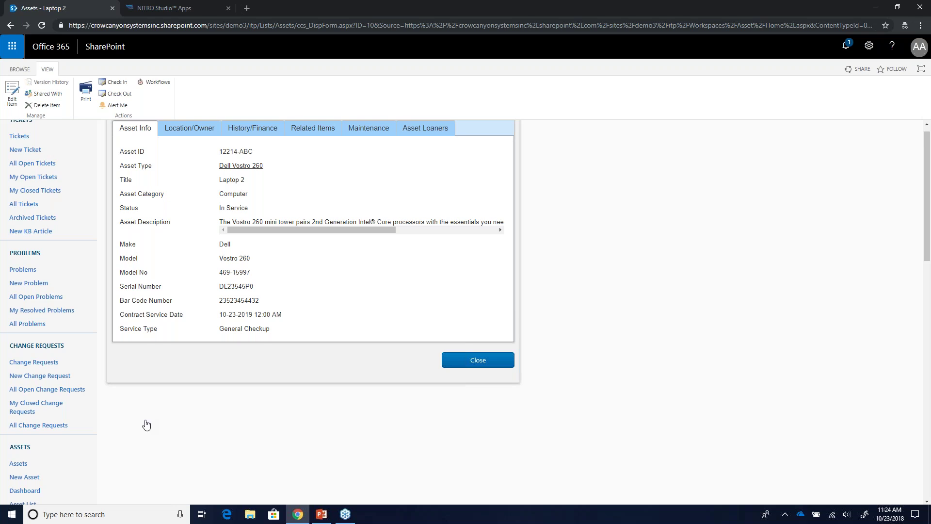
scroll(169, 431, "up", 1)
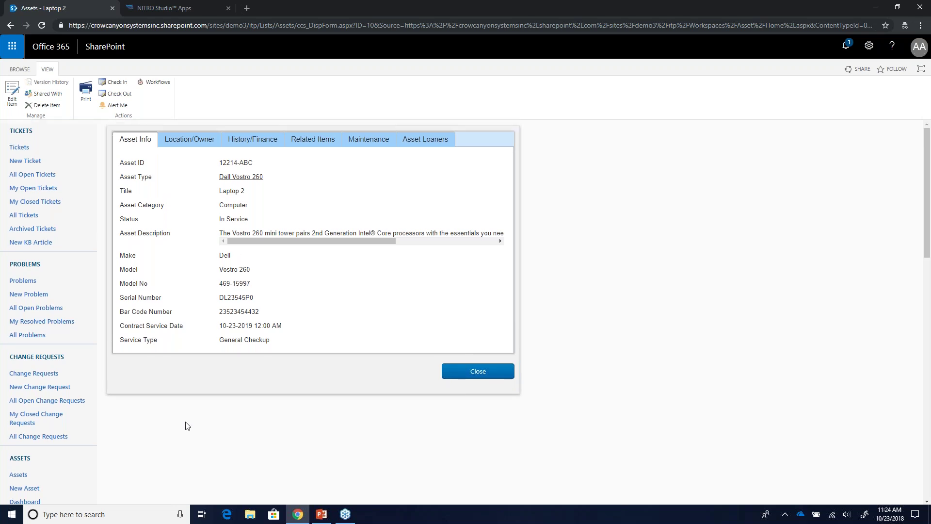
left_click(12, 97)
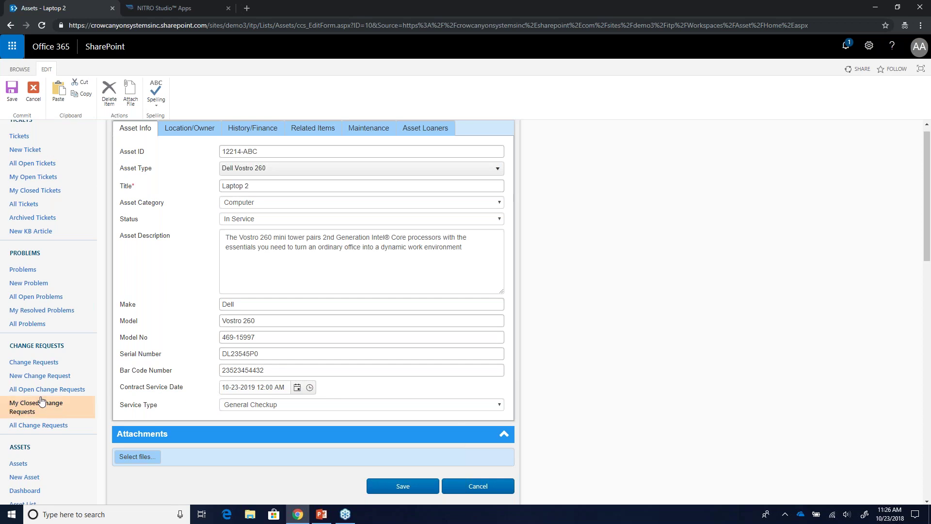
scroll(49, 359, "down", 6)
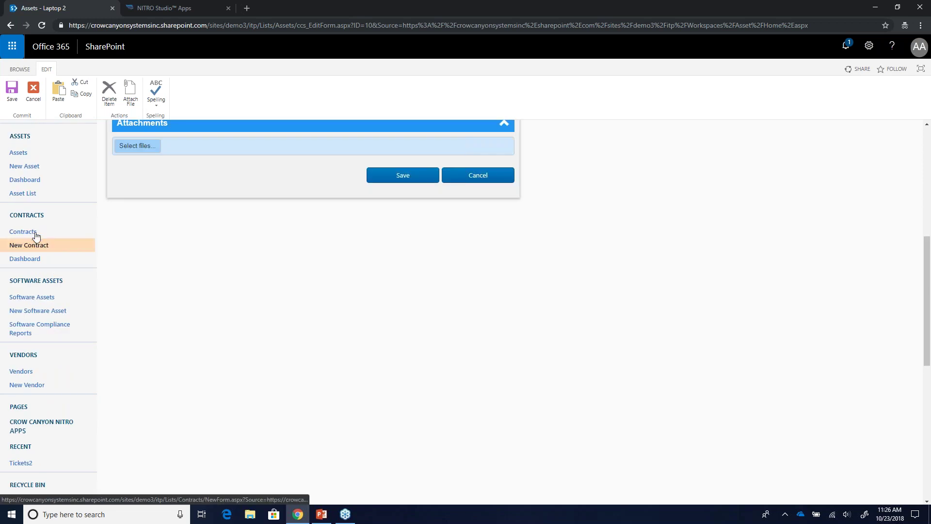
scroll(160, 243, "up", 4)
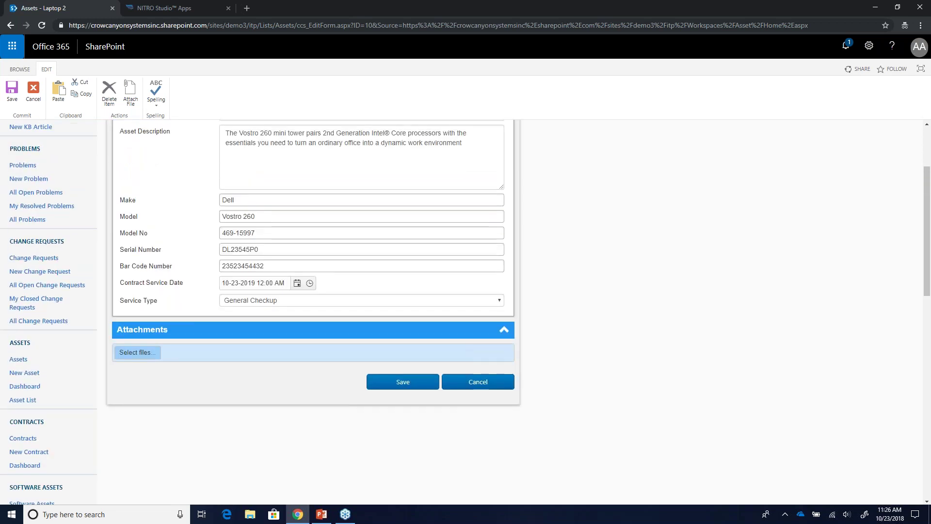
scroll(169, 287, "up", 3)
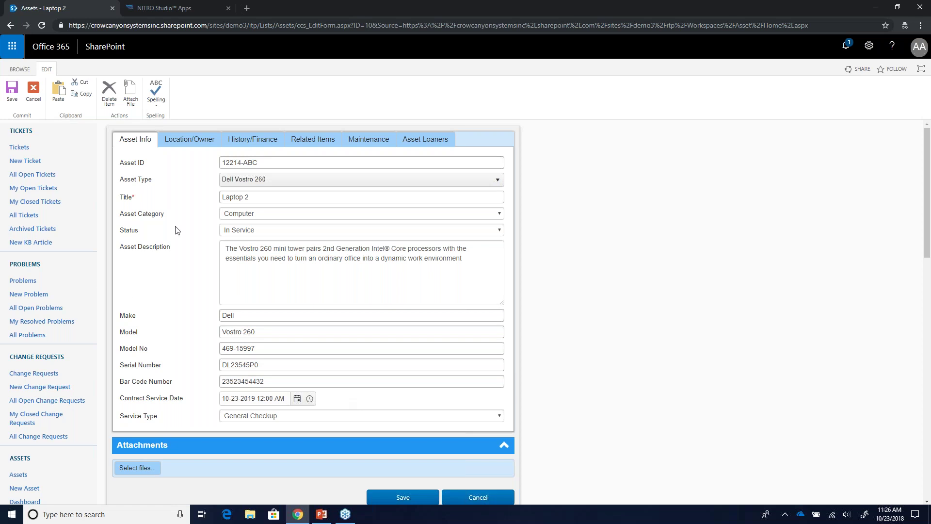
Review Laptop 2's location and owner, purchase and finance history, related items and maintenance details
left_click(187, 139)
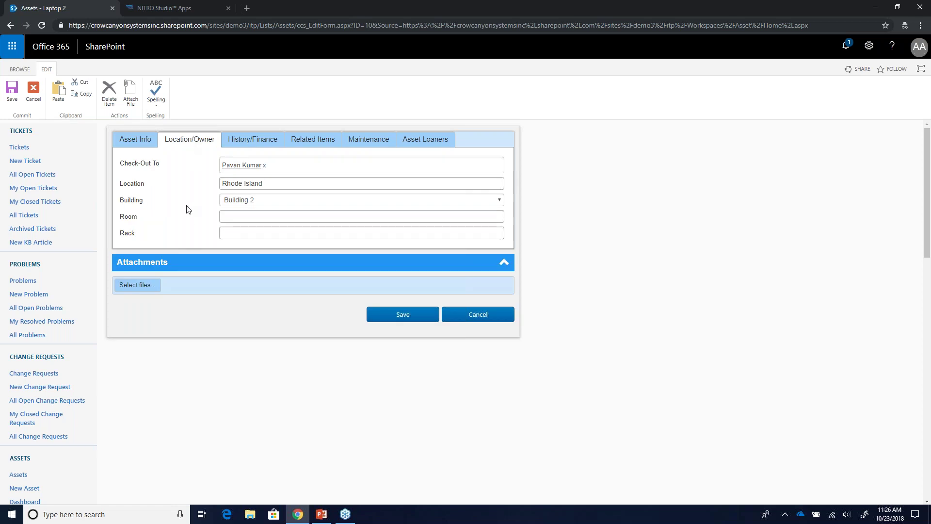
left_click(262, 140)
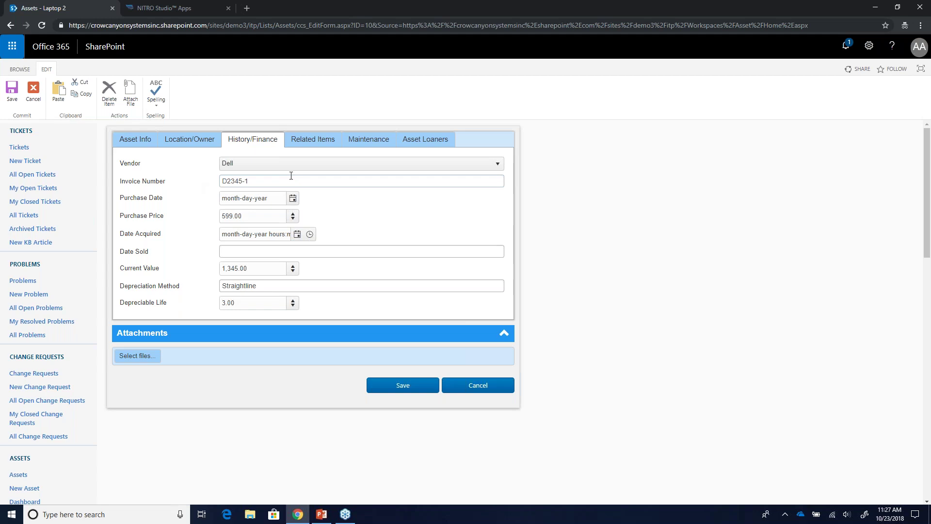
left_click(322, 143)
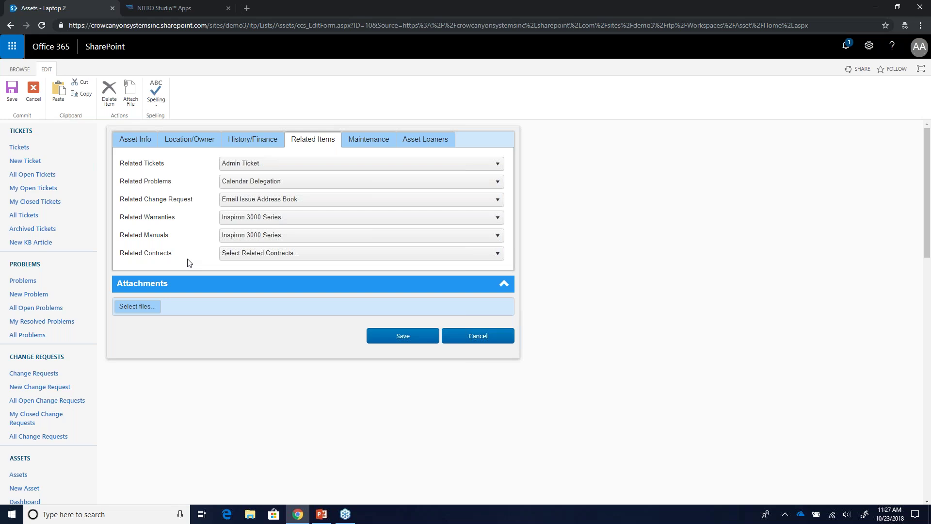
left_click(376, 145)
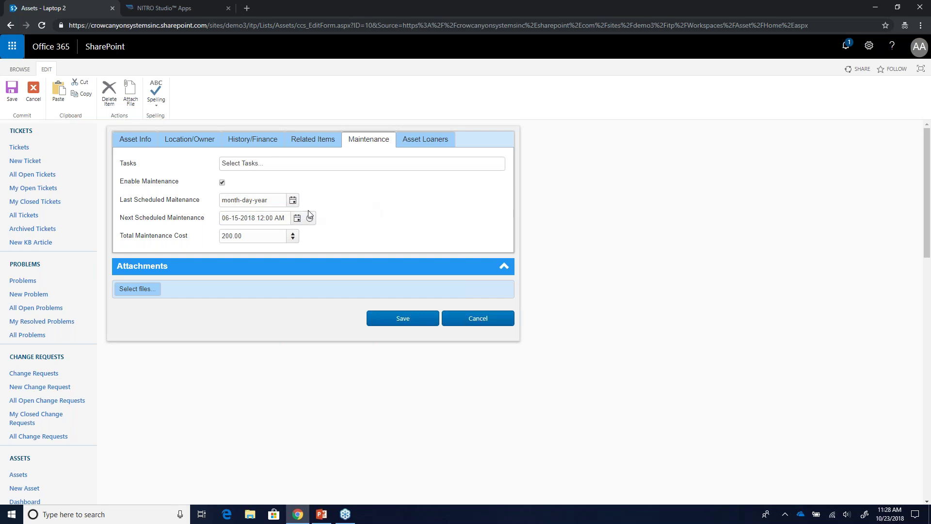
left_click(137, 141)
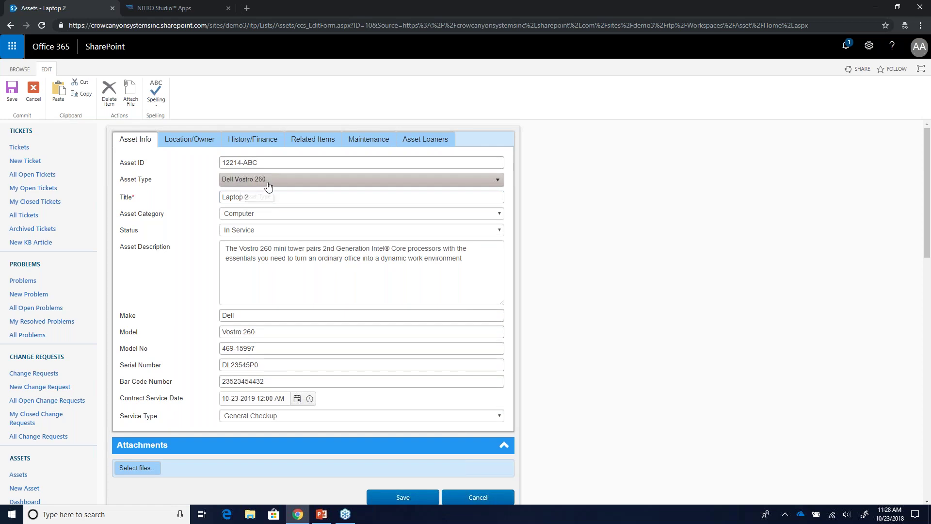
Set Laptop 2's next scheduled maintenance date to 10-23-2019
left_click(365, 142)
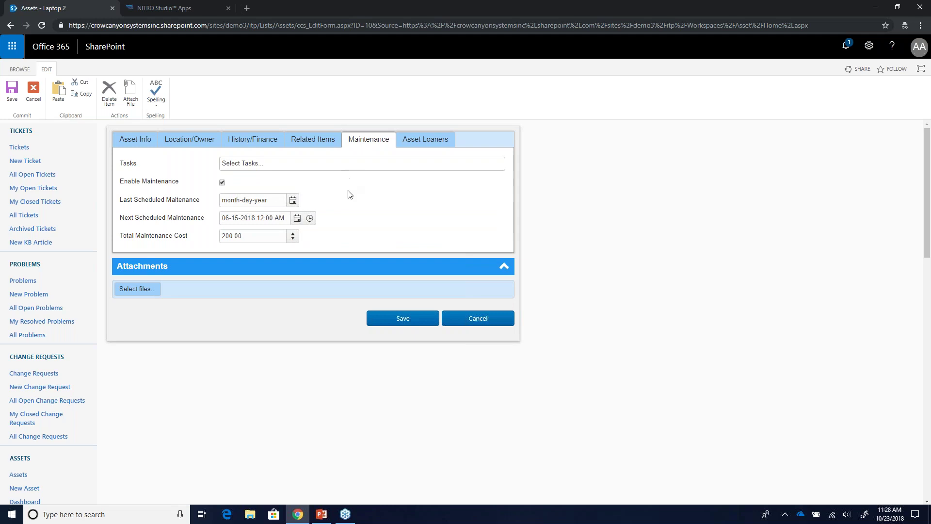
left_click(297, 219)
left_click(324, 234)
left_click(325, 234)
left_click(324, 234)
left_click(325, 234)
left_click(324, 234)
left_click(324, 234)
left_click(325, 234)
left_click(328, 235)
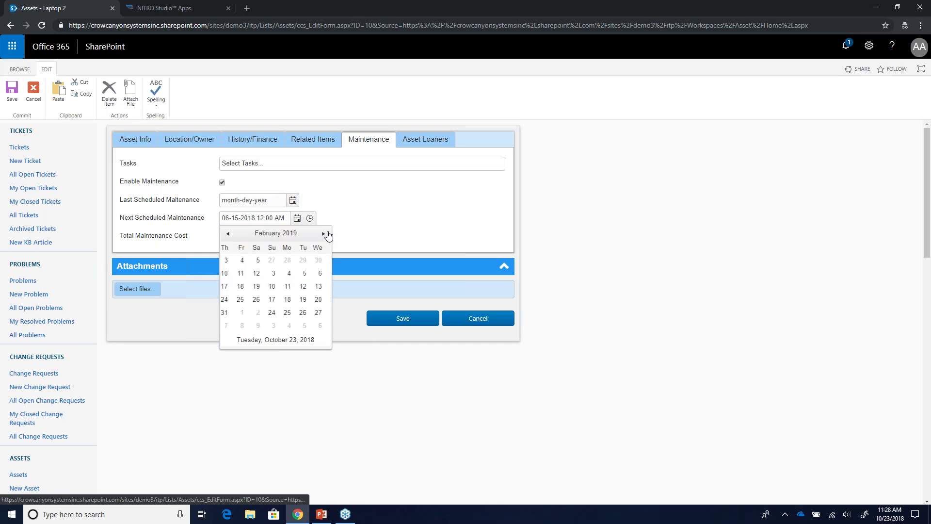
left_click(328, 234)
left_click(328, 235)
left_click(327, 235)
left_click(328, 235)
left_click(327, 235)
left_click(327, 235)
left_click(327, 235)
left_click(327, 234)
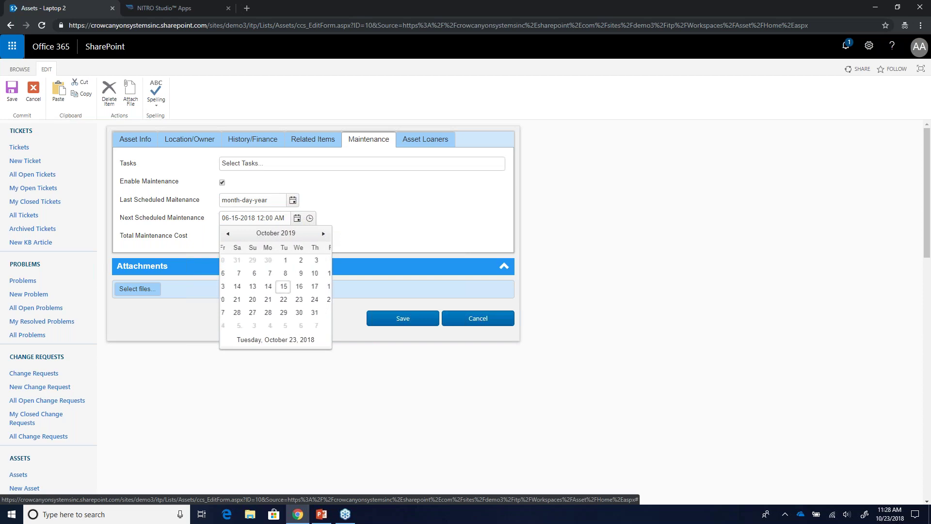
left_click(276, 300)
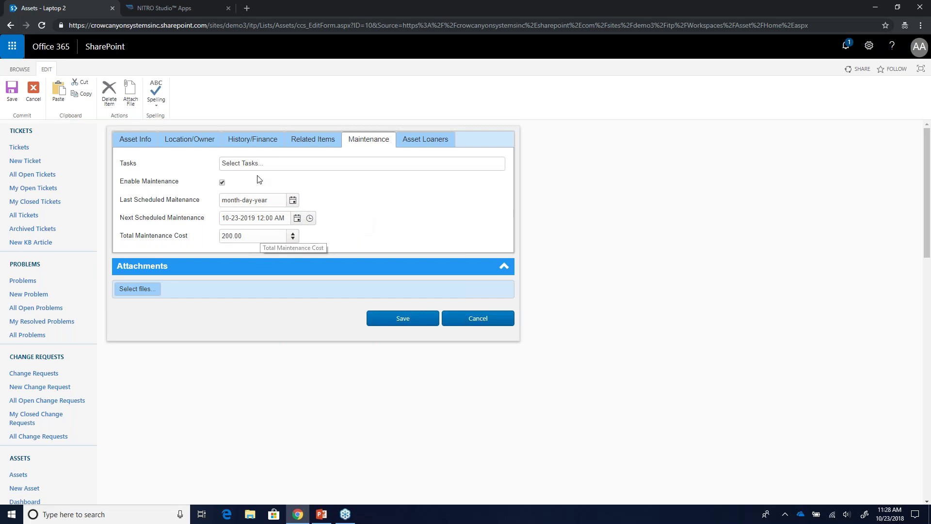
Review Laptop 2's finance history, maintenance, related items and loaner check-out fields
left_click(264, 146)
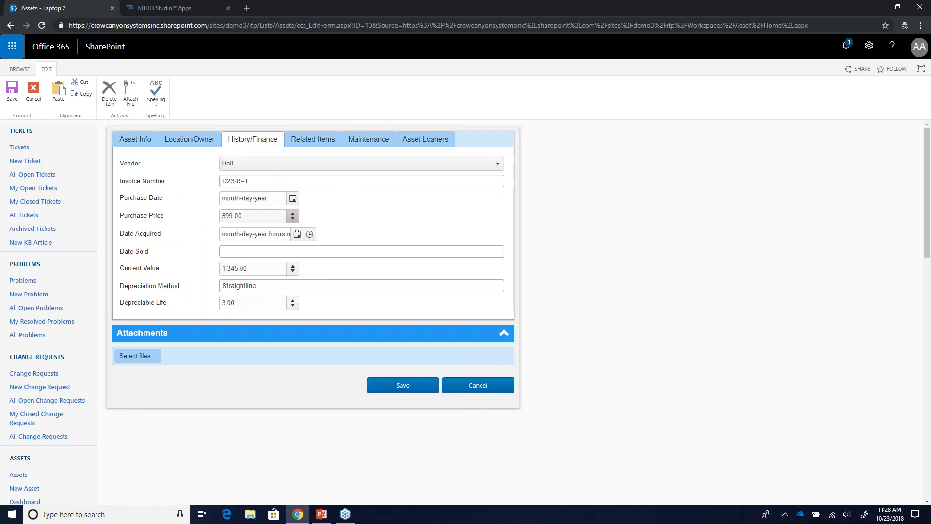
left_click(351, 143)
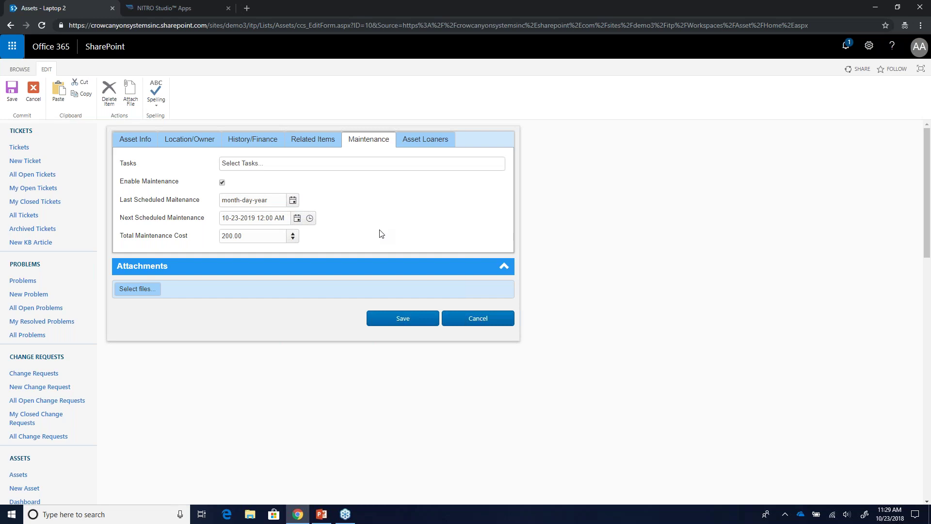
left_click(426, 141)
left_click(425, 205)
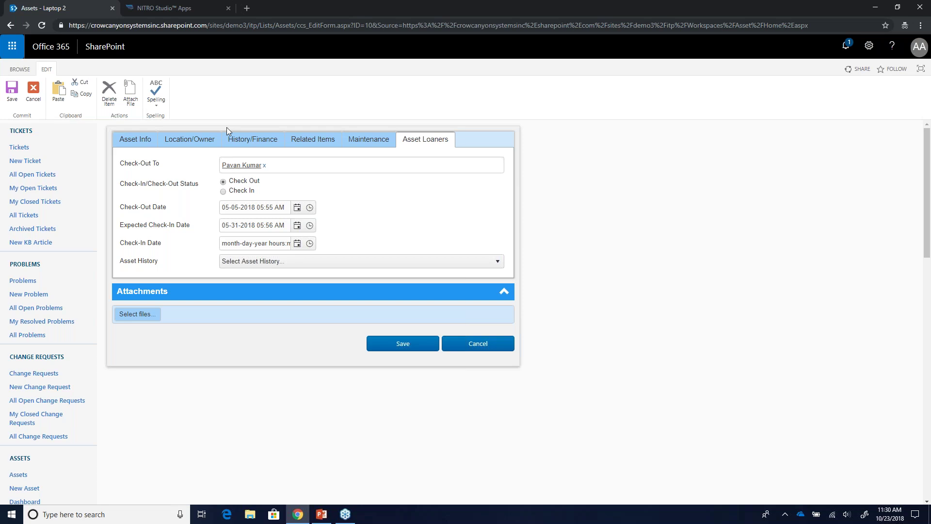
left_click(313, 141)
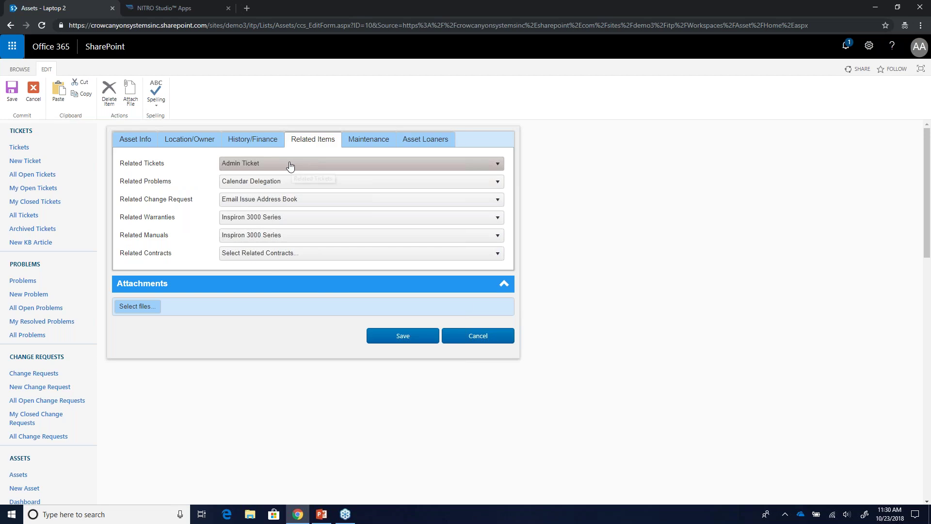
left_click(421, 140)
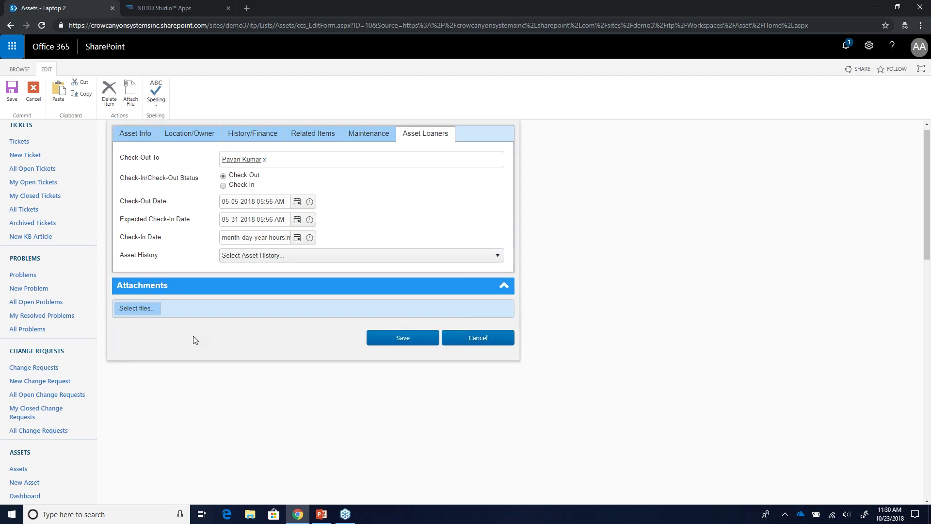
left_click(34, 89)
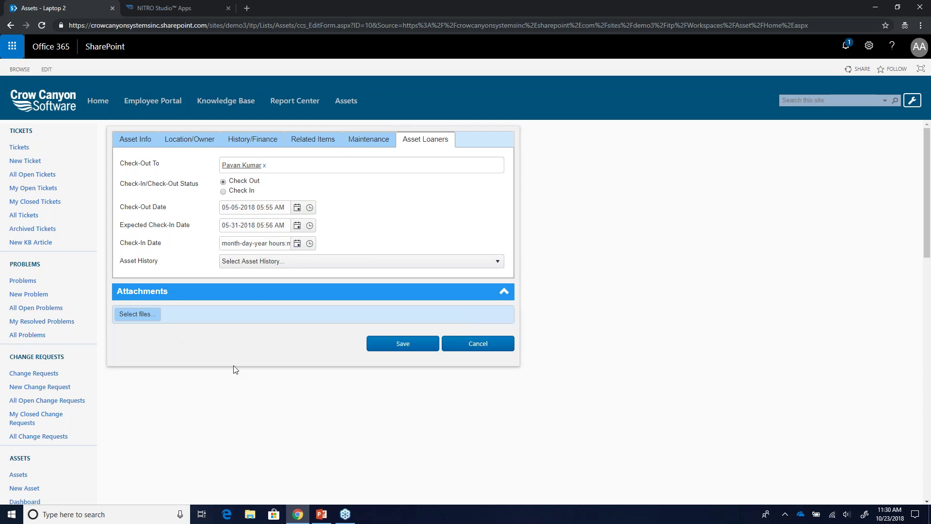
scroll(72, 407, "down", 1)
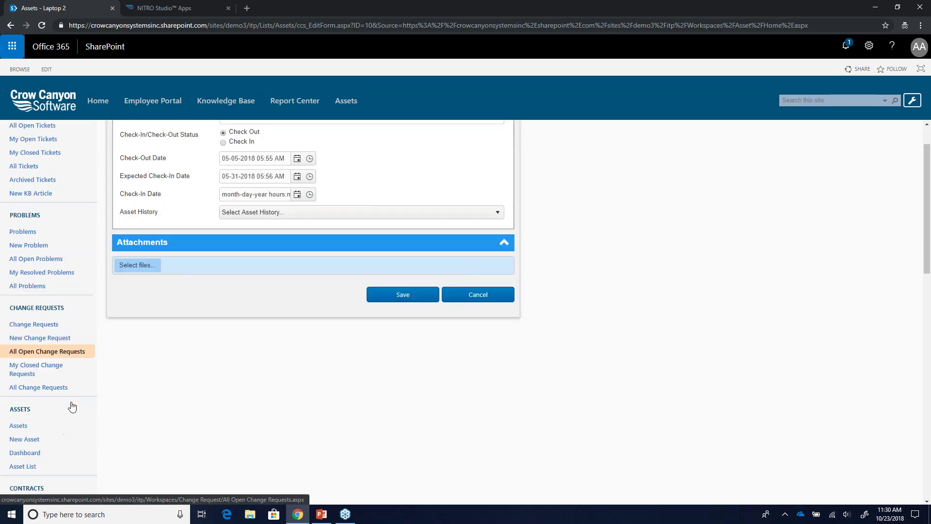
Open the asset vendors list and view the vendor record for Dell
scroll(121, 422, "down", 1)
scroll(156, 369, "down", 1)
scroll(134, 387, "down", 1)
scroll(56, 399, "down", 2)
left_click(23, 441)
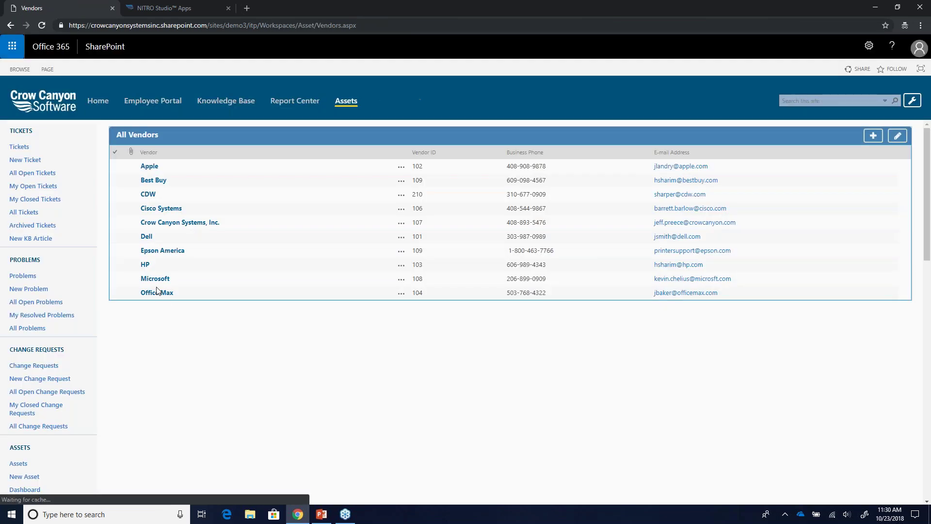
left_click(147, 237)
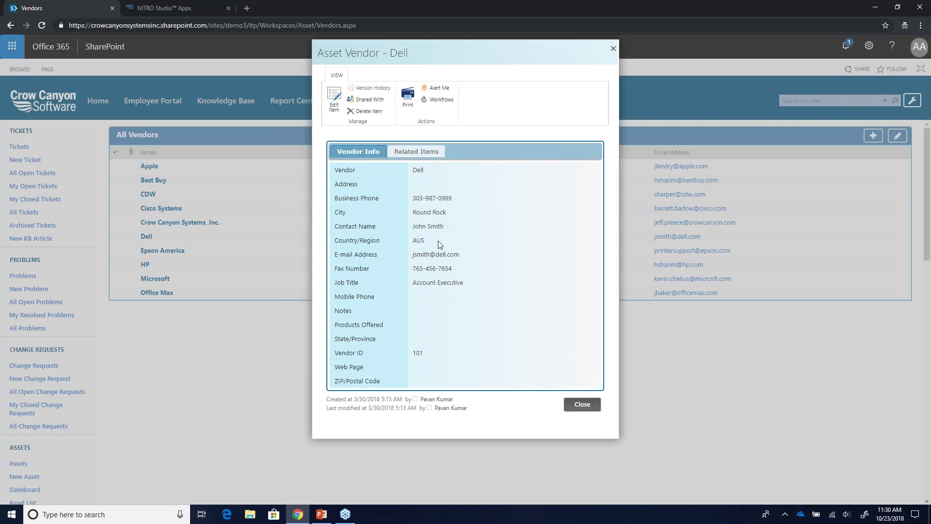
Review the related contracts and related assets of the Dell vendor record
left_click(420, 153)
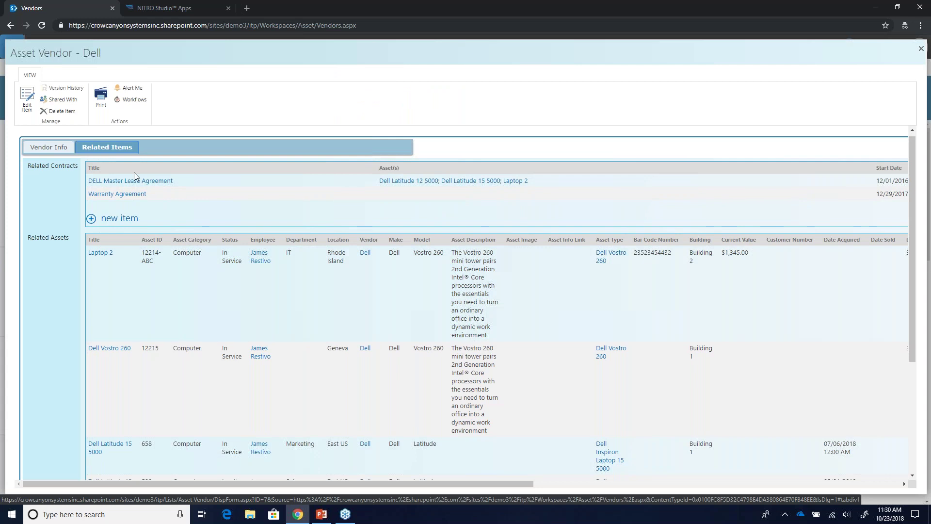
scroll(137, 378, "down", 3)
scroll(138, 377, "up", 5)
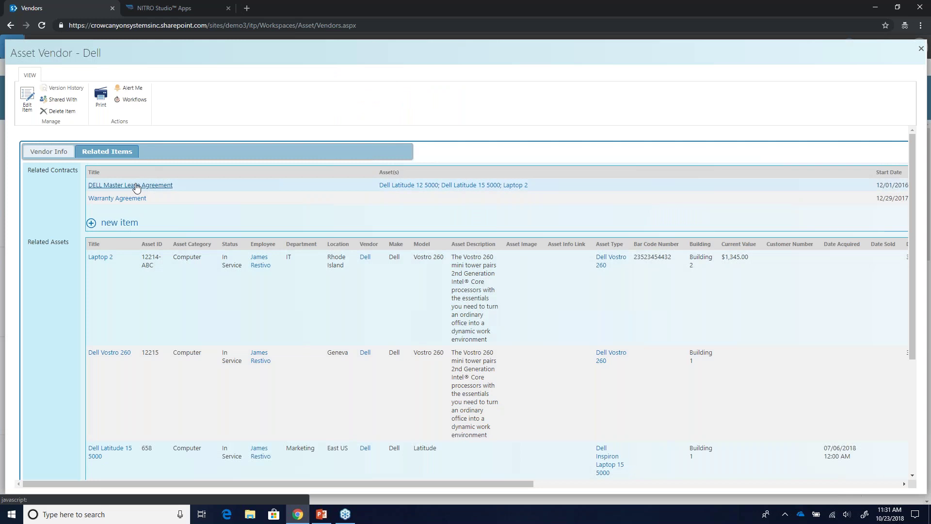
Examine the DELL Master Lease Agreement's contract information and linked assets, and close back to the vendor list
left_click(135, 186)
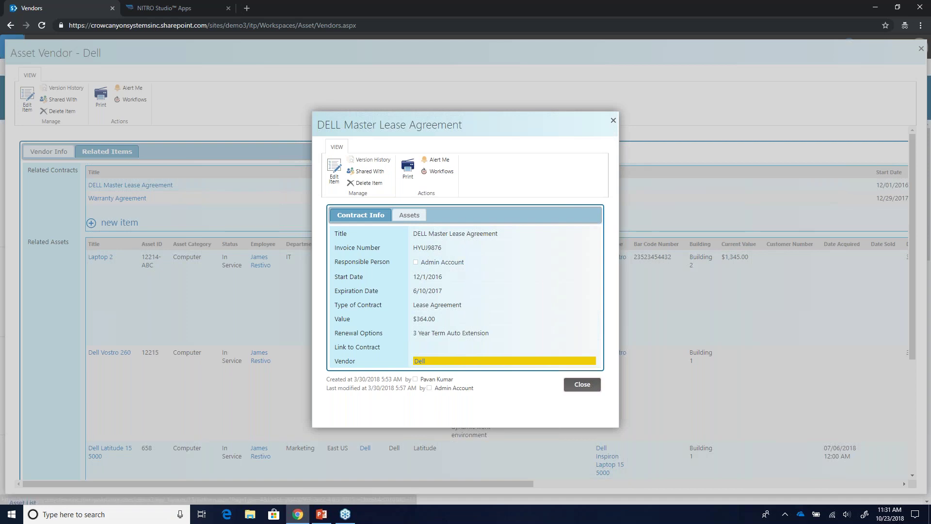
left_click(408, 217)
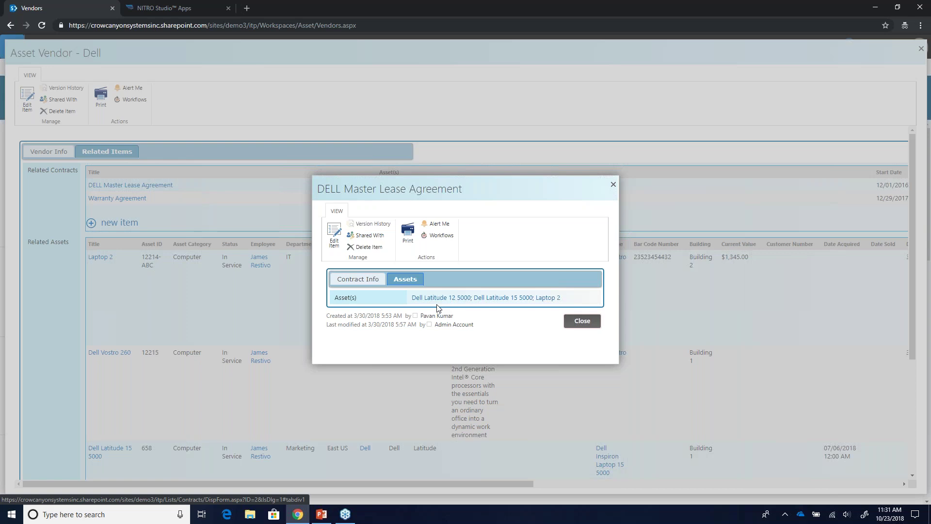
left_click(576, 325)
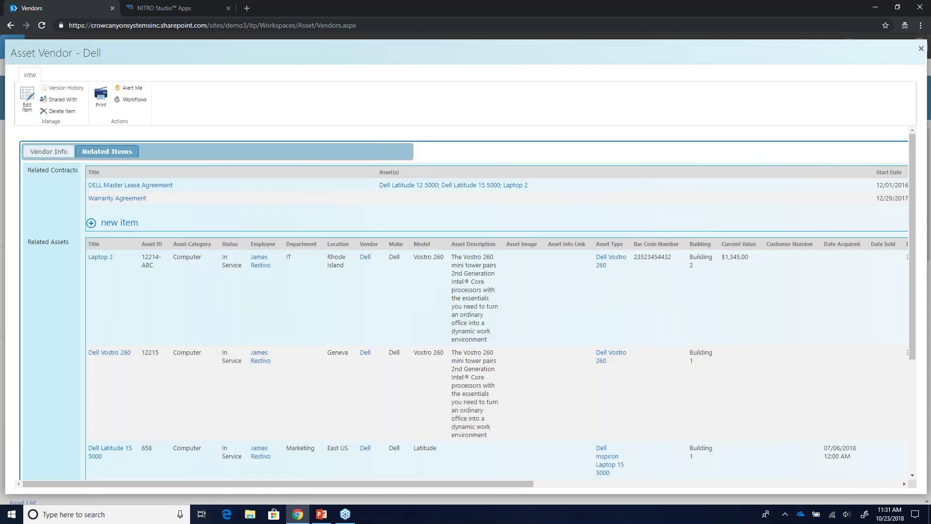
left_click(921, 48)
left_click(376, 296)
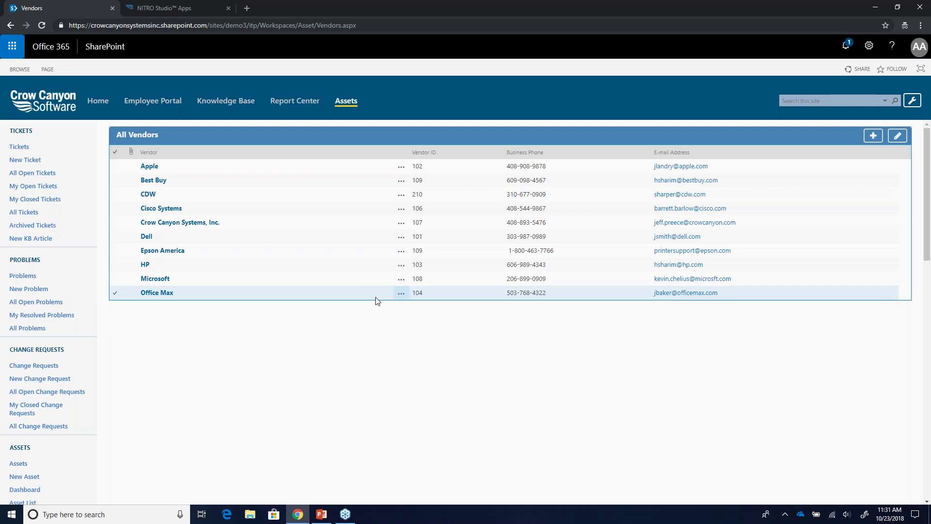
left_click(277, 369)
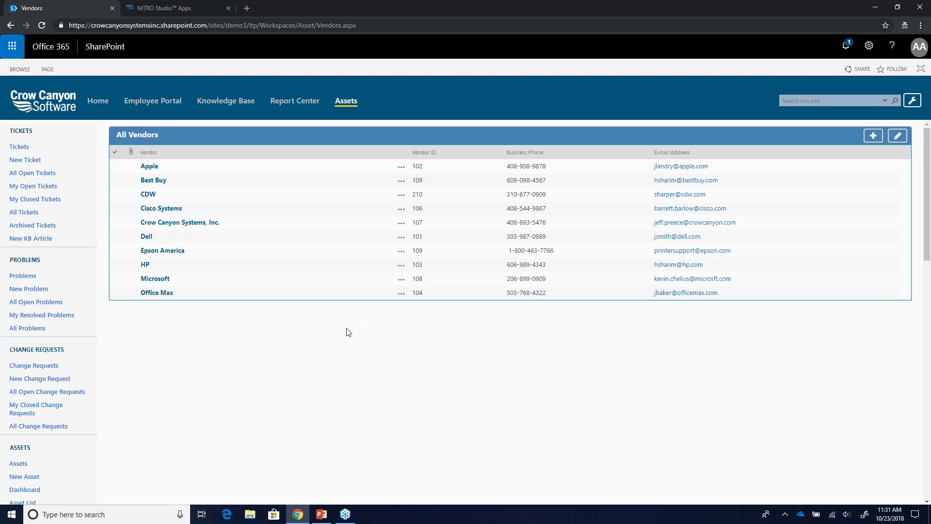
Show the closing "Thank you for attending" slide in PowerPoint and return to the vendor list in Chrome
left_click(320, 513)
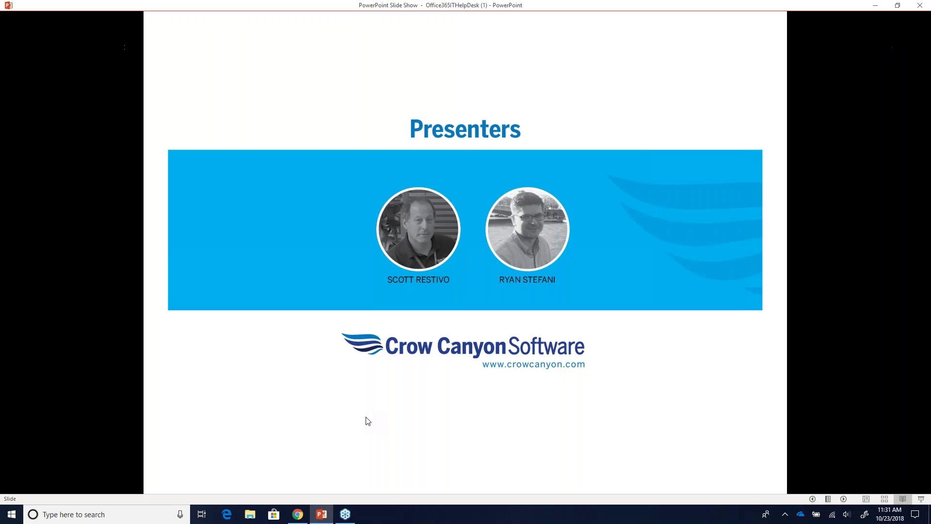
left_click(365, 420)
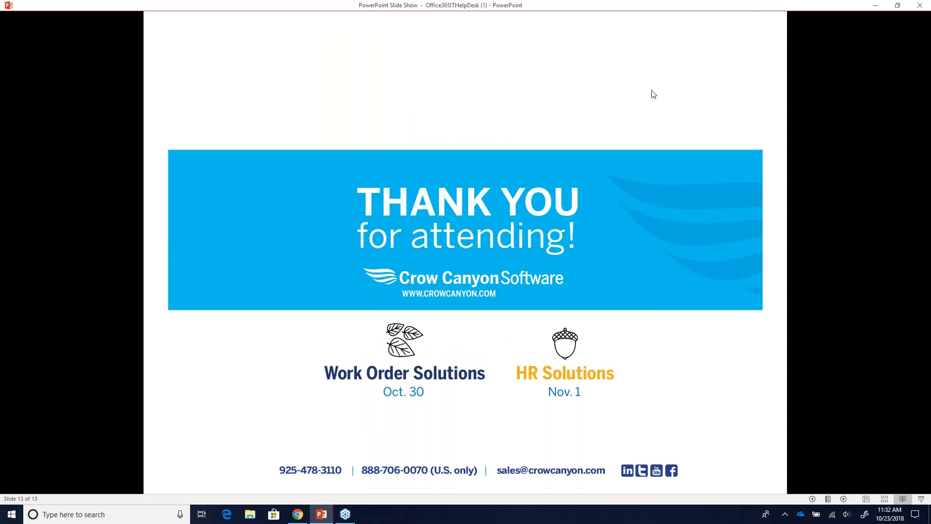
left_click(304, 518)
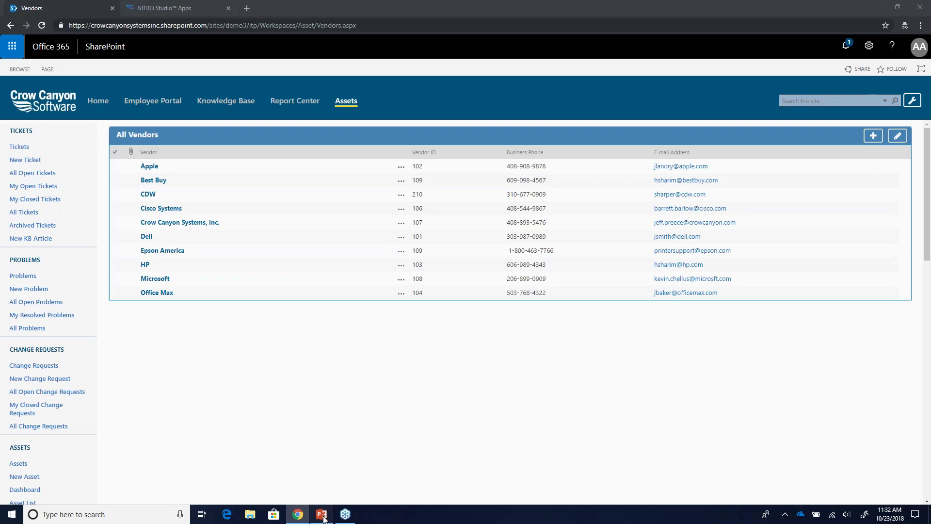
left_click(321, 514)
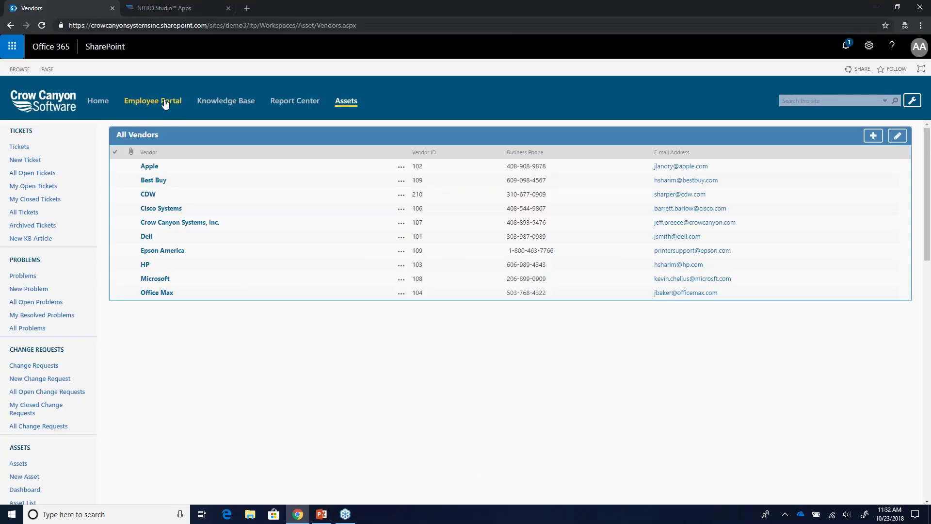
Open the Employee Portal in a separate browser tab and start a new ticket form
right_click(163, 97)
left_click(182, 103)
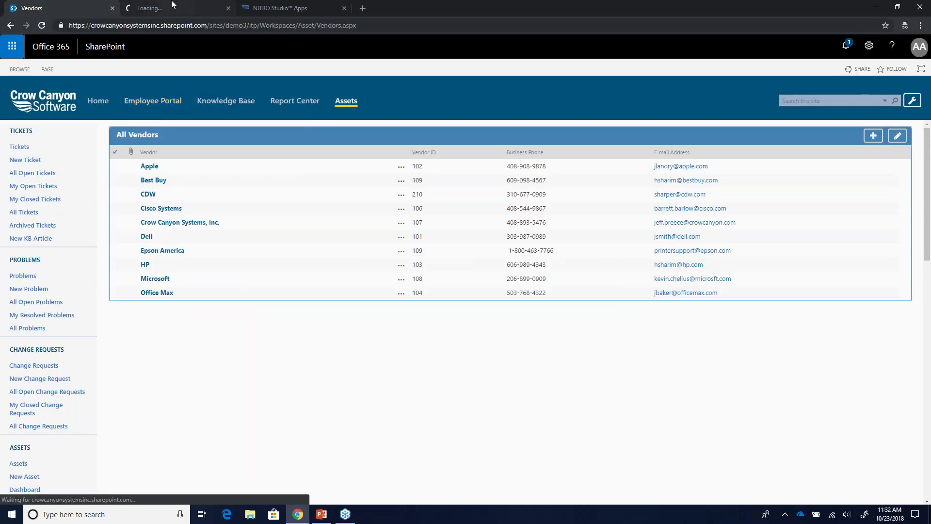
left_click(172, 5)
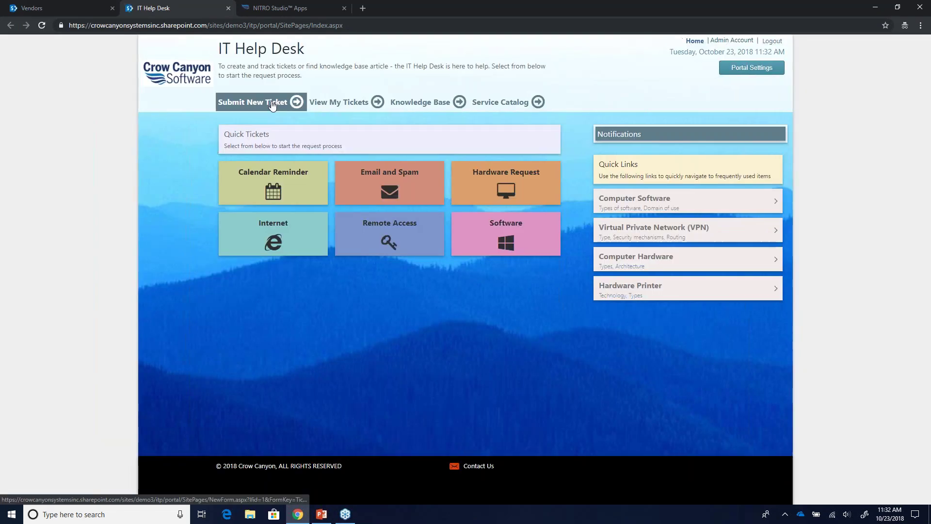
left_click(272, 101)
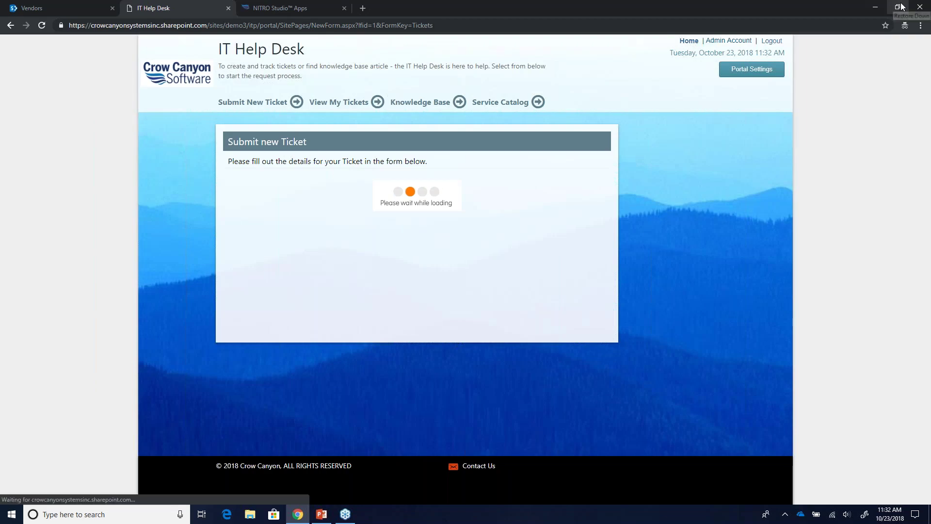
Narrow the browser window to phone width to preview the ticket form's mobile layout, and maximize it again
left_click(898, 6)
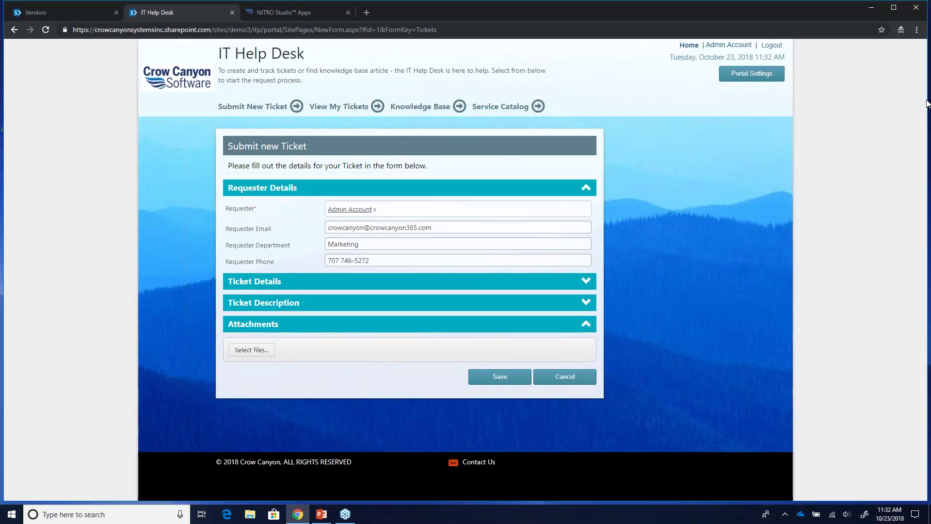
left_click_drag(928, 104, 335, 160)
left_click_drag(255, 9, 501, 15)
left_click_drag(580, 211, 439, 189)
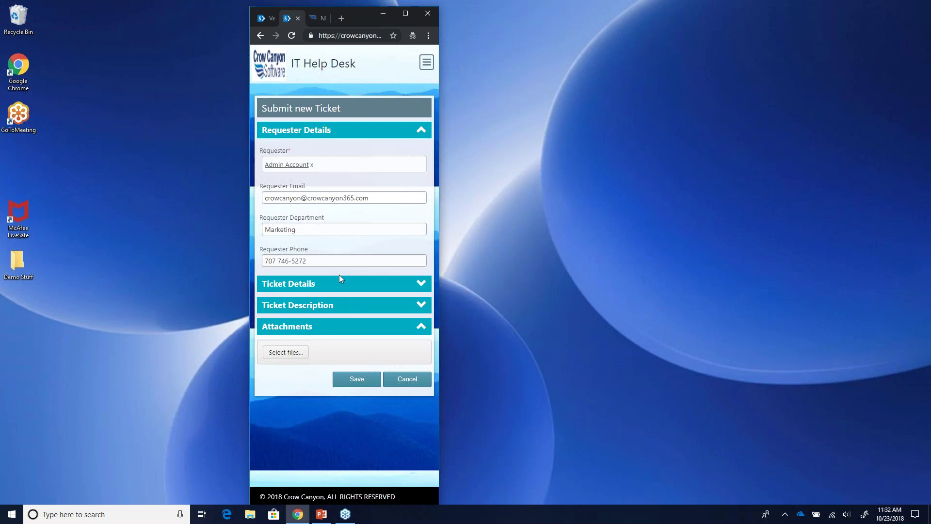
left_click(405, 15)
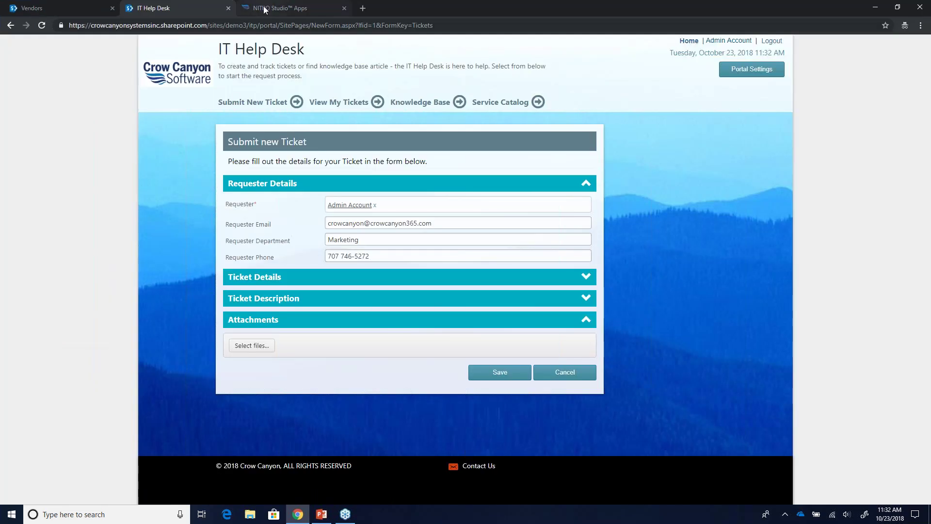
Look over the IT Premium apps on the NITRO Studio Apps page
left_click(264, 9)
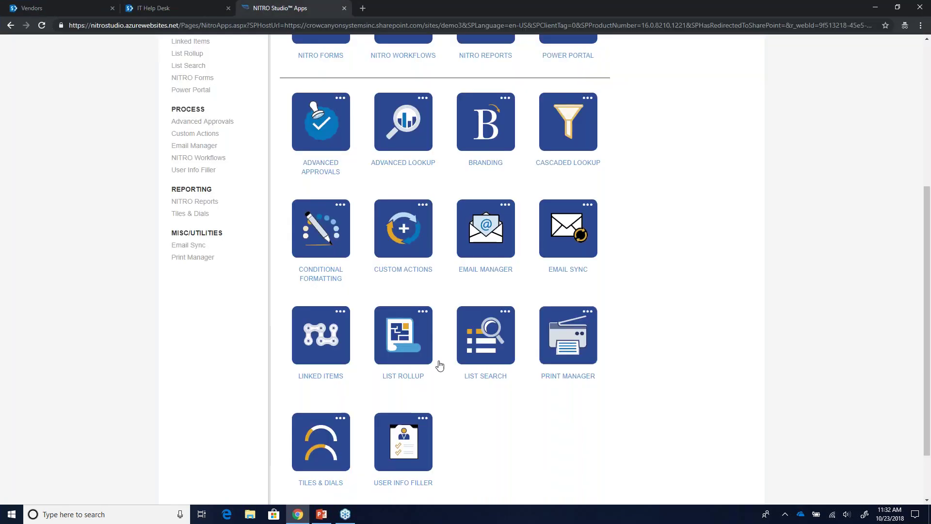
scroll(438, 366, "up", 1)
scroll(440, 365, "up", 3)
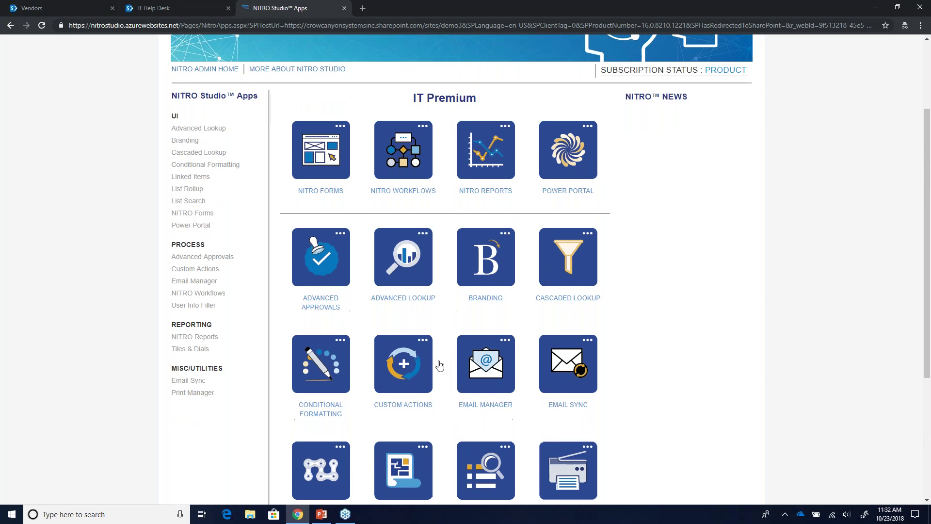
scroll(440, 366, "down", 2)
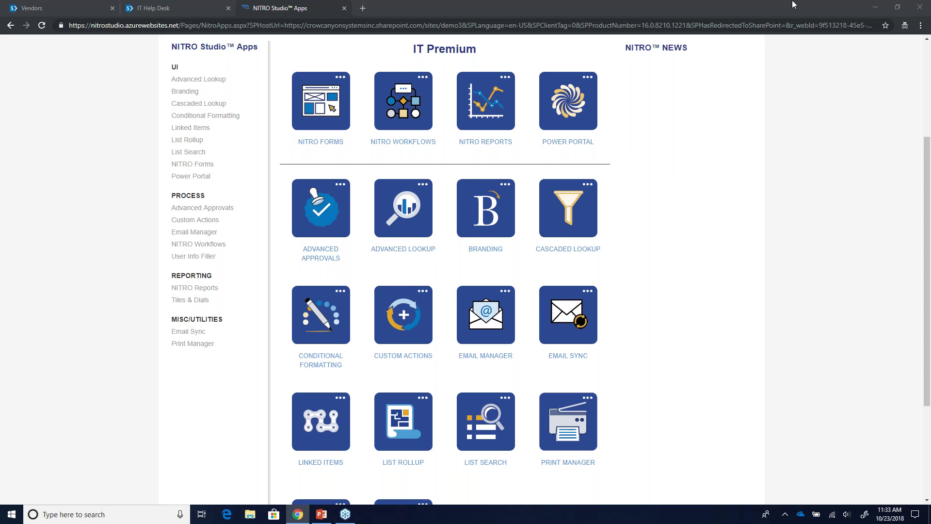
Examine the Live Chat Integration script field in the portal's General Settings and return to the NITRO Studio Apps page
left_click(196, 5)
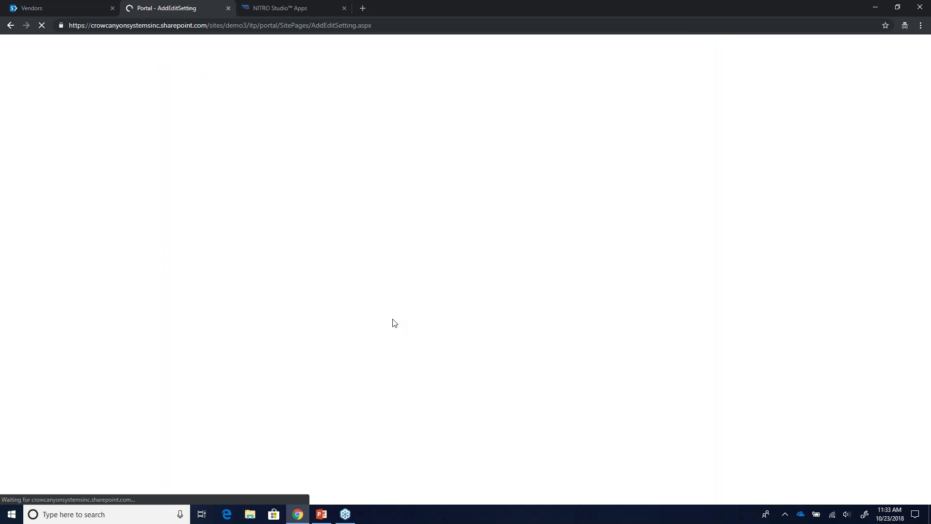
scroll(395, 330, "down", 5)
left_click(333, 422)
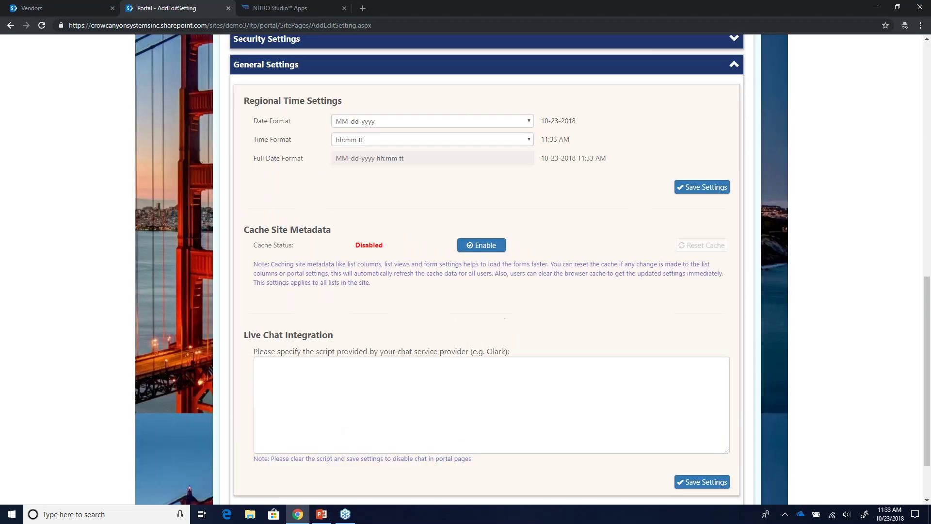
left_click(292, 376)
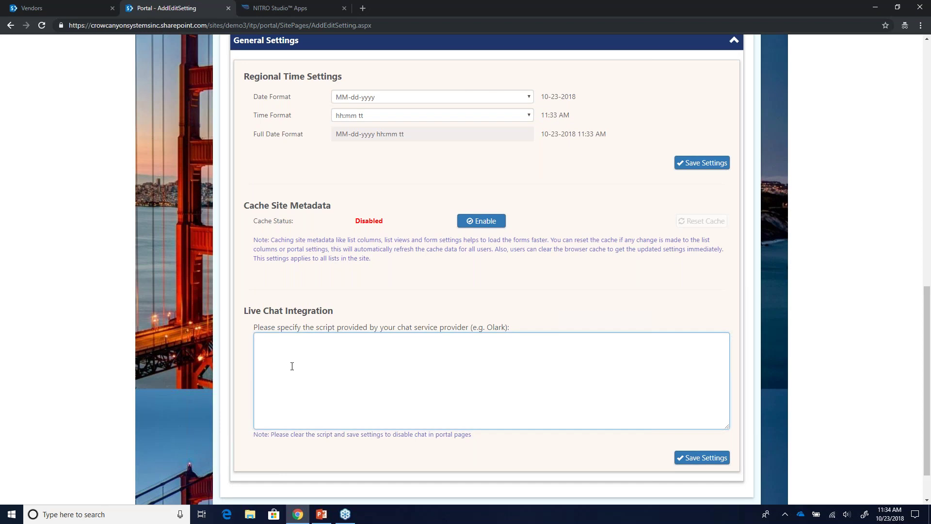
left_click(266, 7)
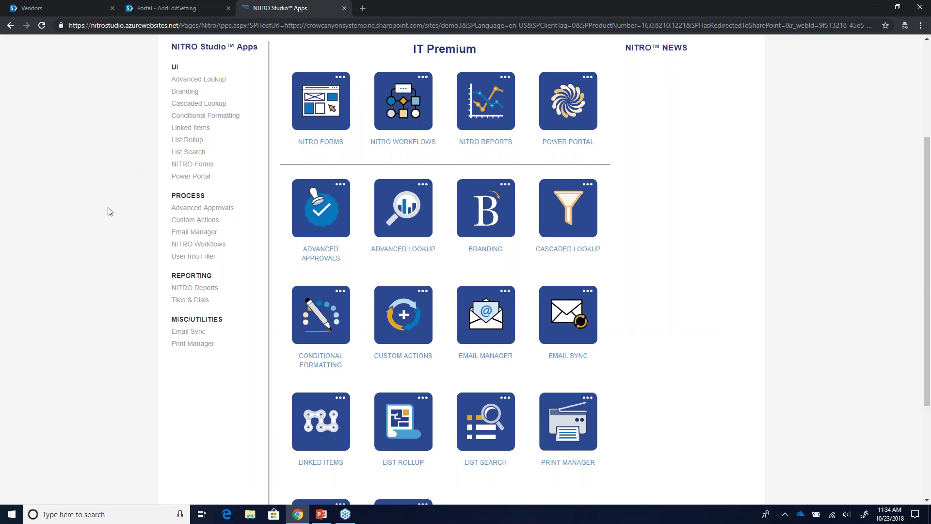